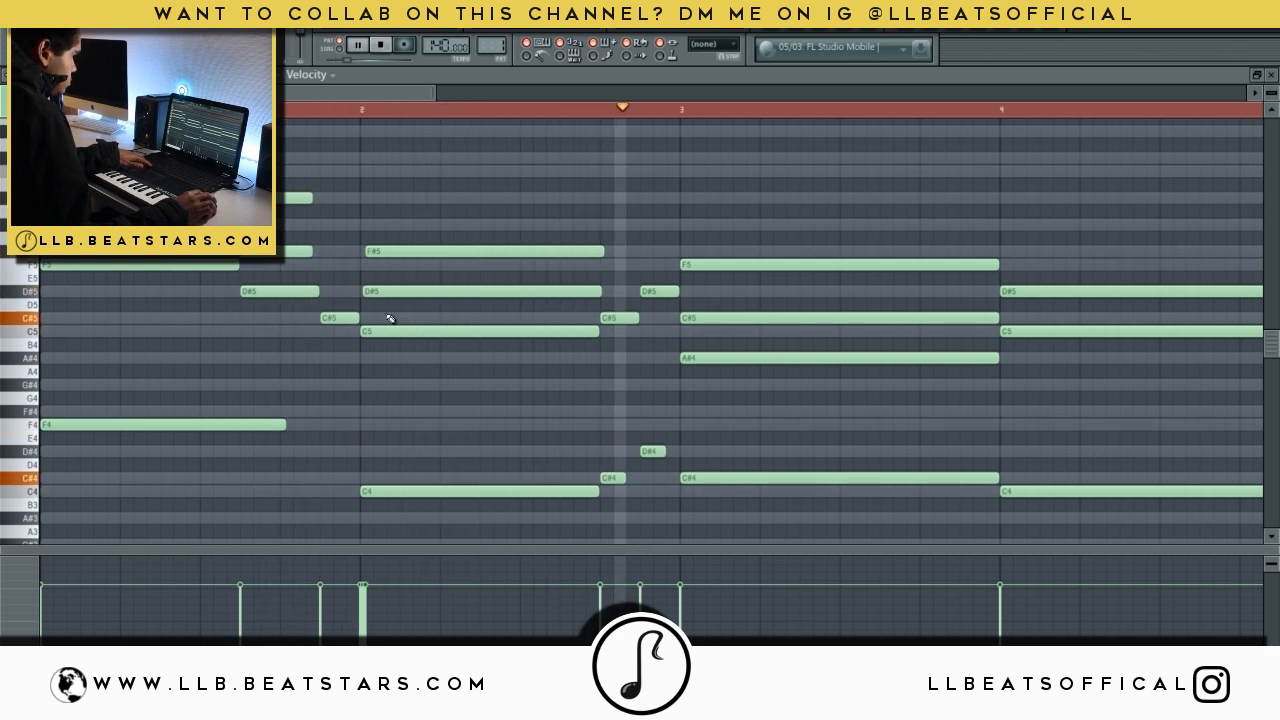
Lower the short note before bar 2 to C5, and raise the bar 2 chord to C#5, F5 and G#5 over a C#4 bass note.
{"action": "key", "text": "space"}
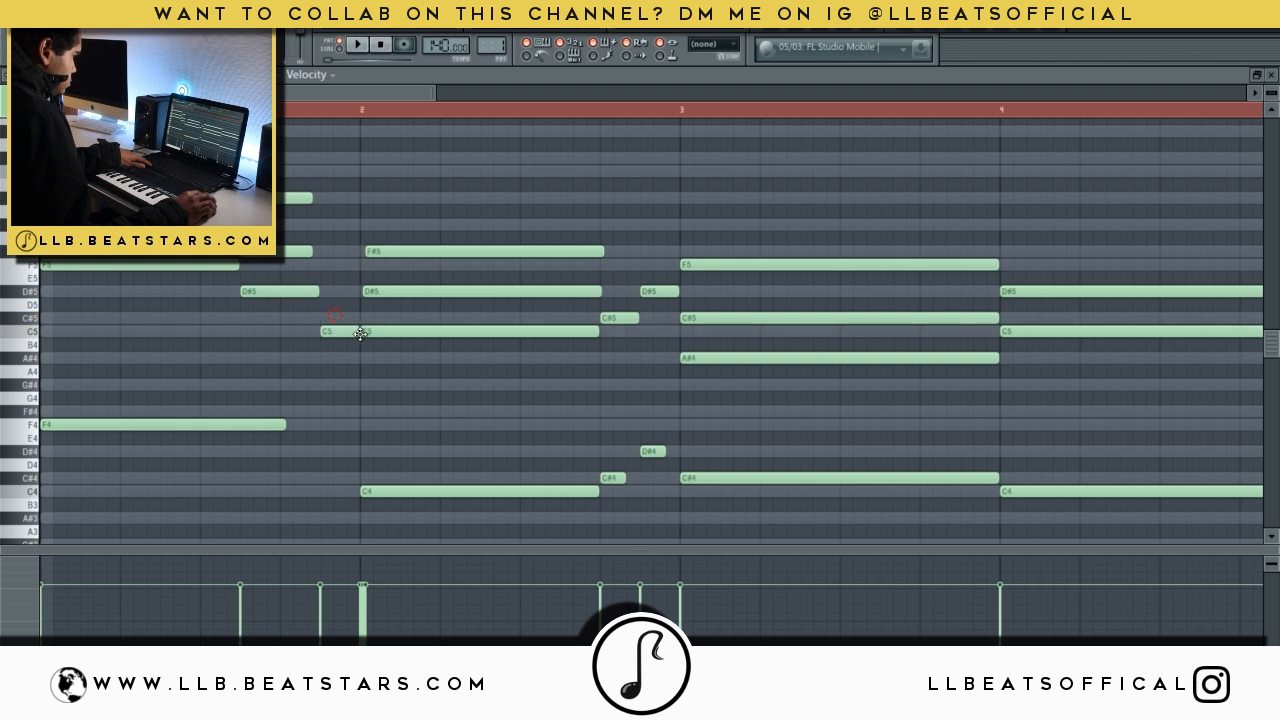
{"action": "left_click_drag", "start_coordinate": [405, 232], "coordinate": [422, 311]}
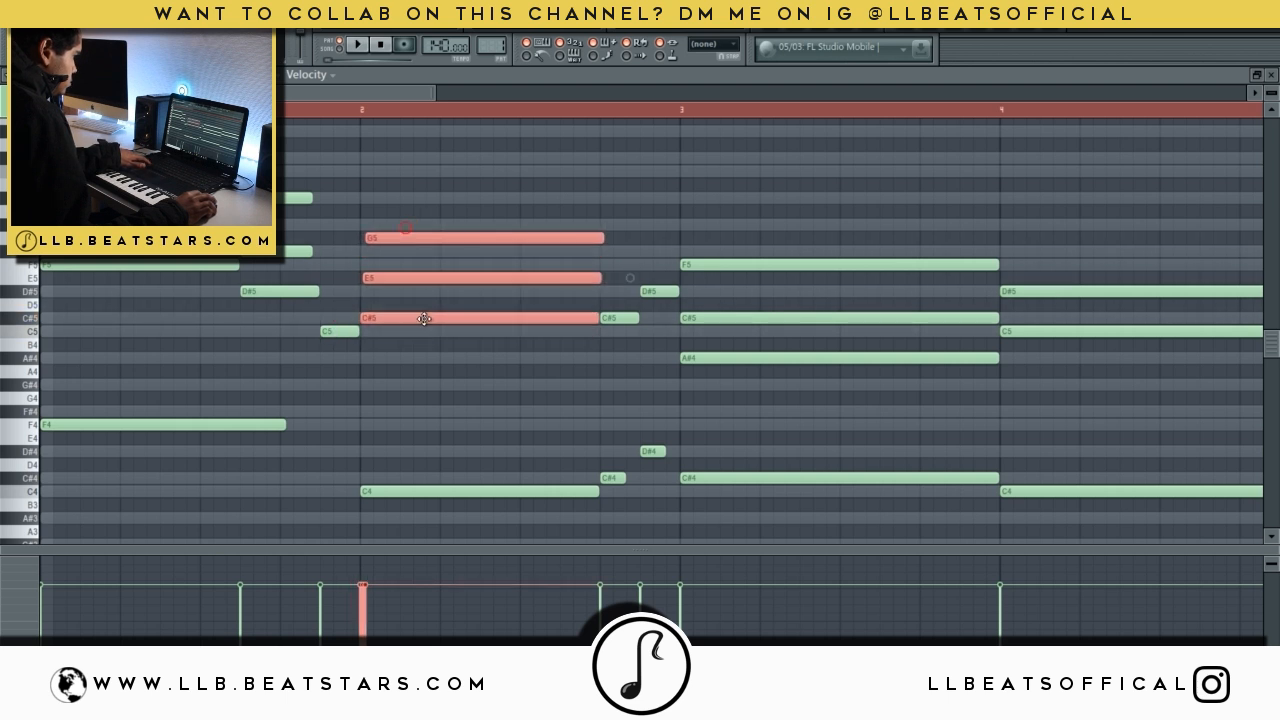
{"action": "left_click", "coordinate": [430, 305]}
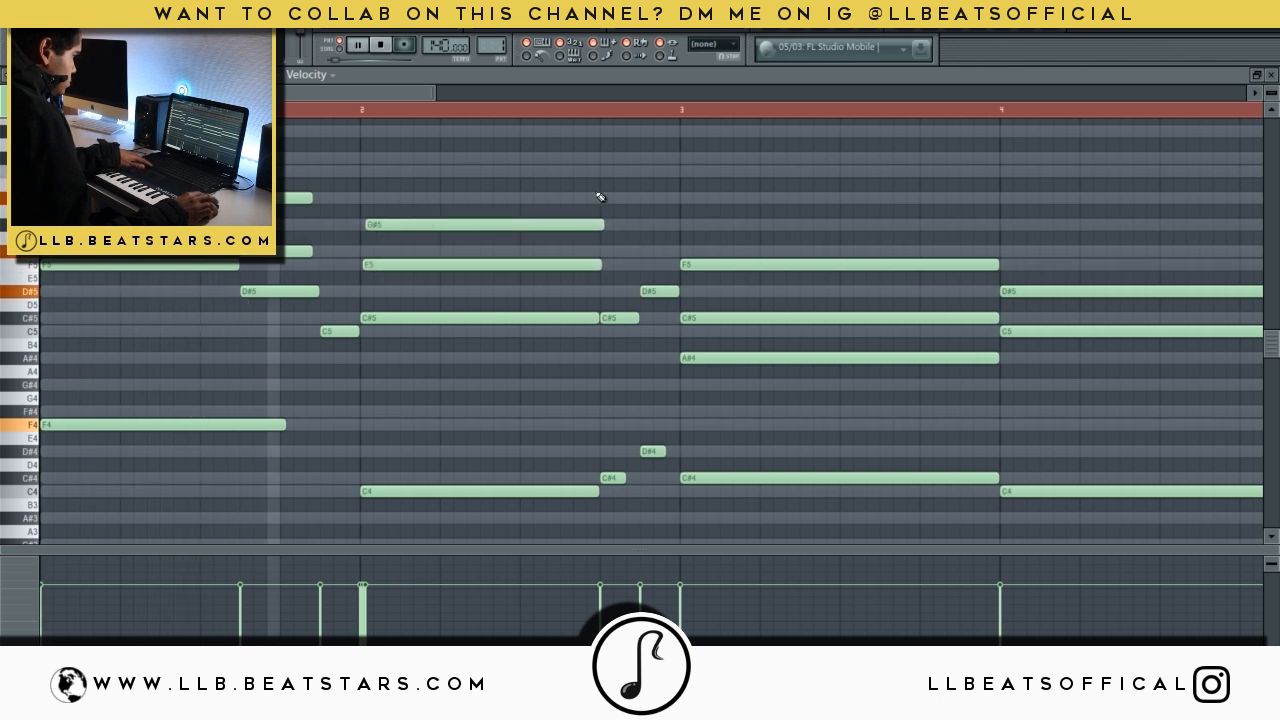
{"action": "key", "text": "space"}
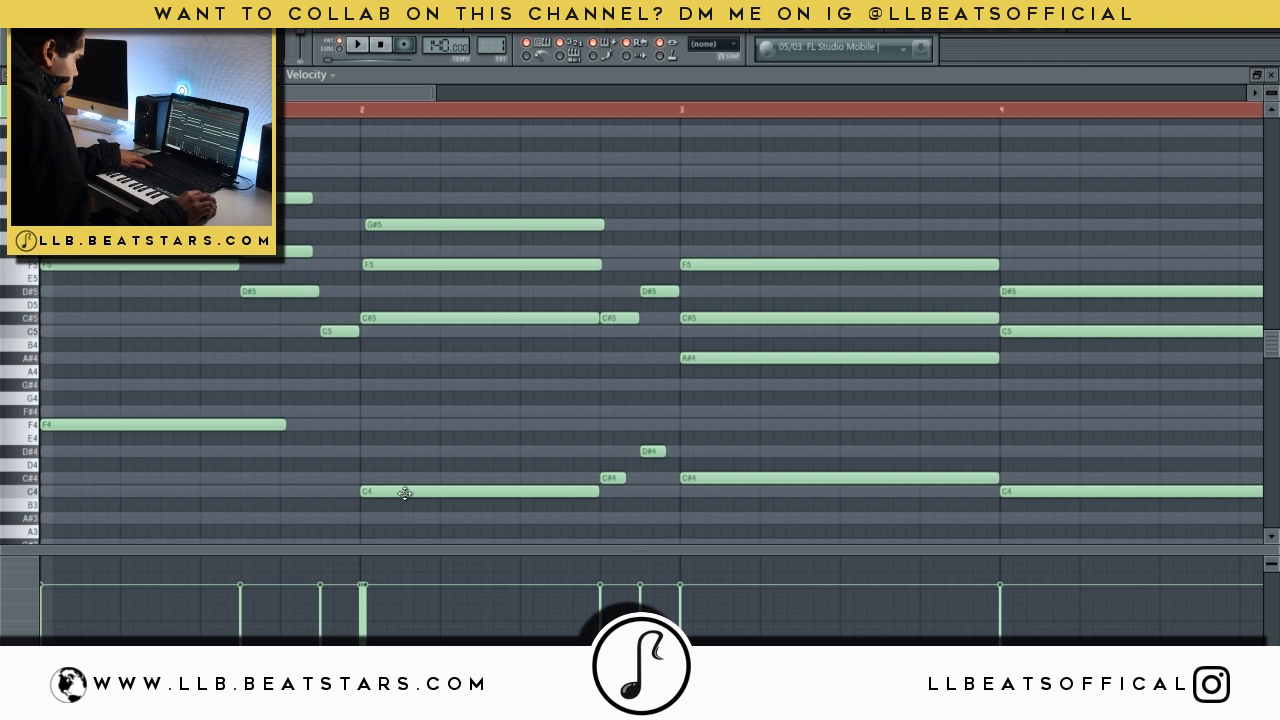
{"action": "left_click_drag", "start_coordinate": [411, 477], "coordinate": [405, 476]}
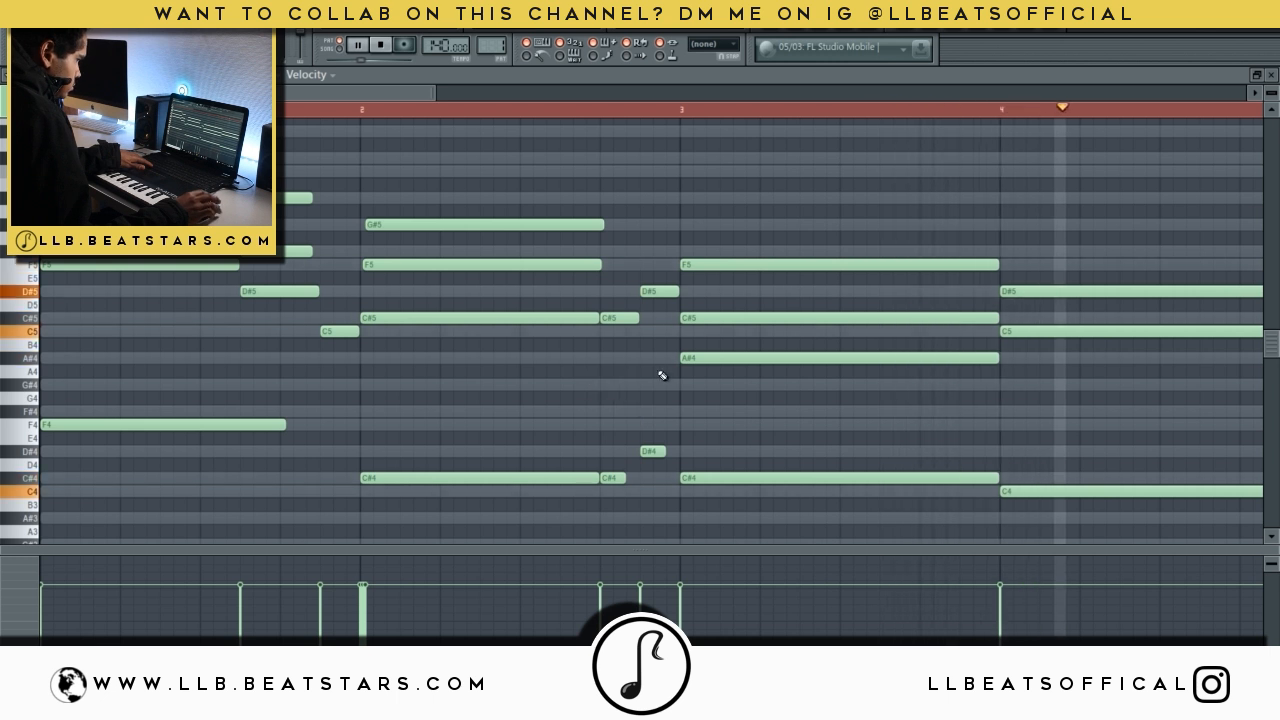
{"action": "key", "text": "space"}
{"action": "key", "text": "space"}
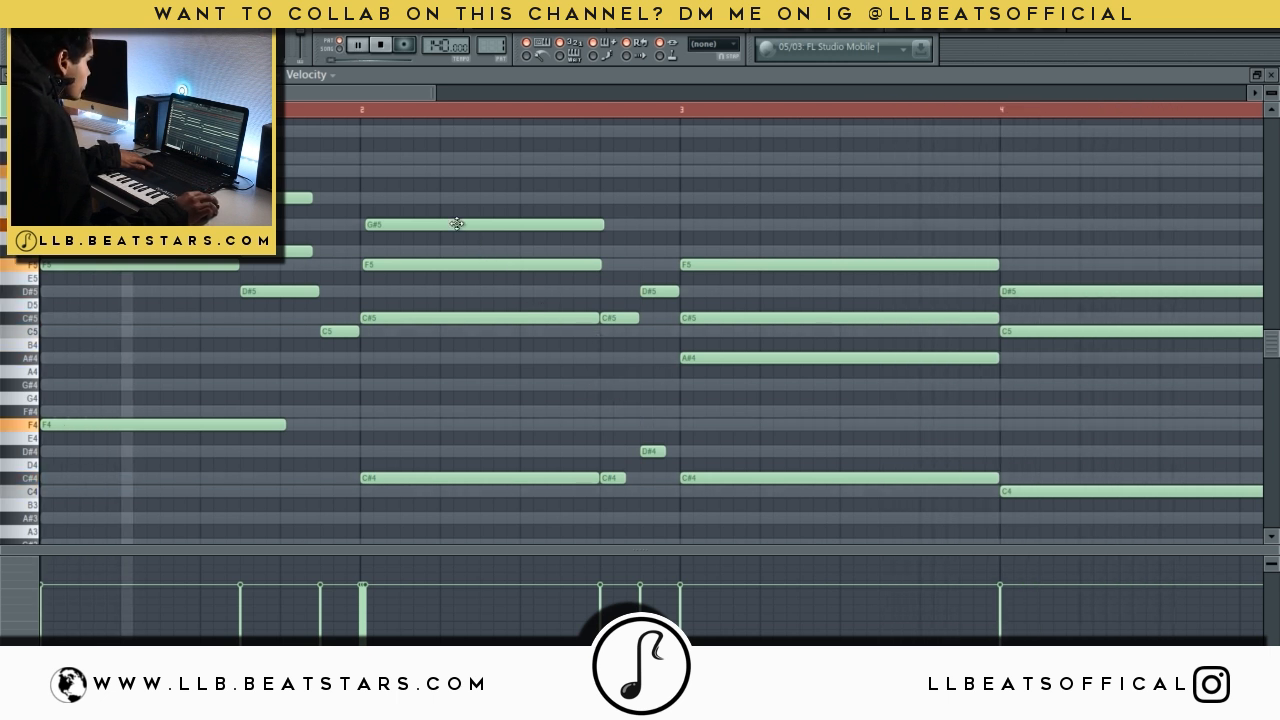
Delete the top G#5 note of the bar 2 chord and lower its remaining upper notes to C5 and D#5.
{"action": "right_click", "coordinate": [457, 224]}
{"action": "key", "text": "space"}
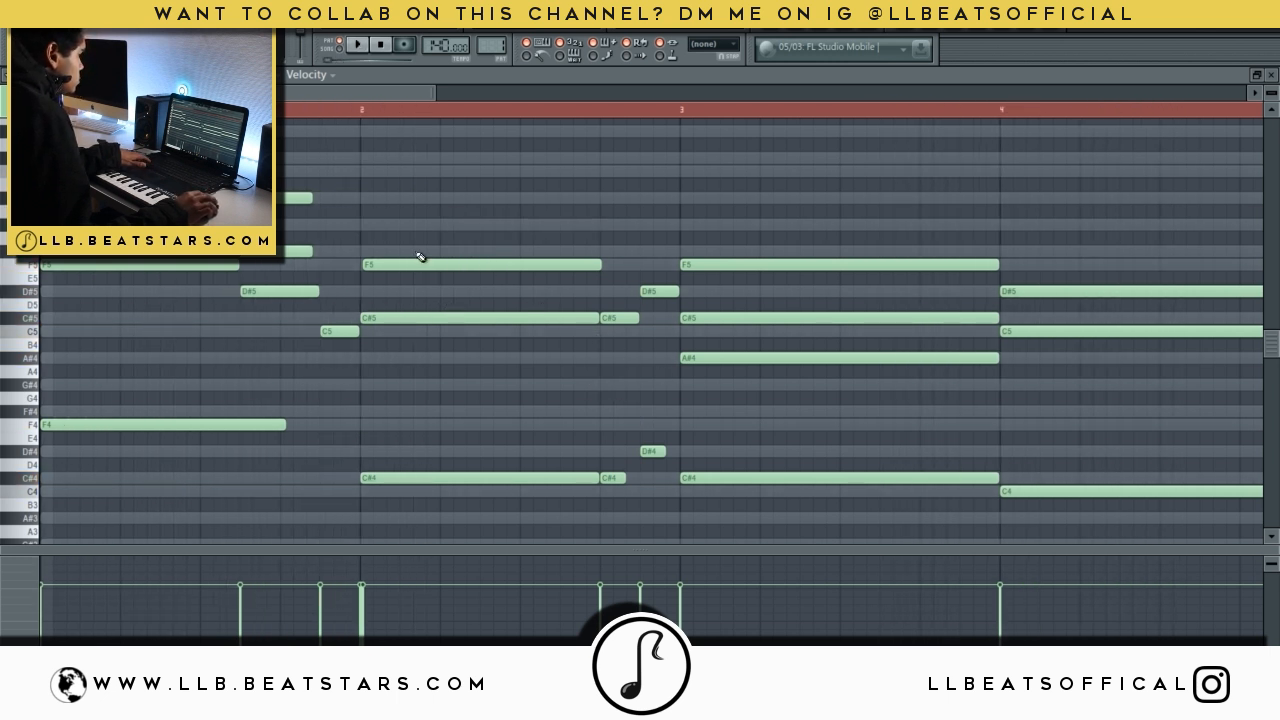
{"action": "key", "text": "shift+Down"}
{"action": "key", "text": "shift+Down"}
{"action": "key", "text": "shift+Up"}
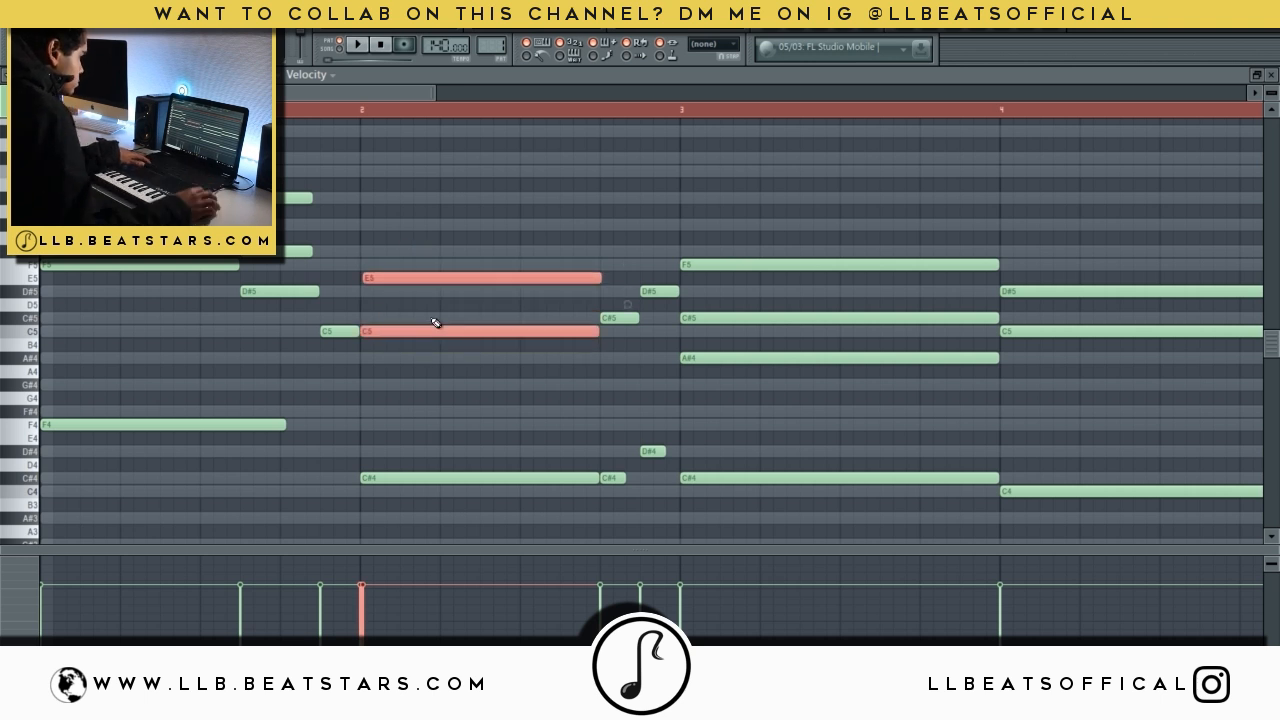
{"action": "left_click_drag", "start_coordinate": [425, 278], "coordinate": [426, 290]}
{"action": "key", "text": "space"}
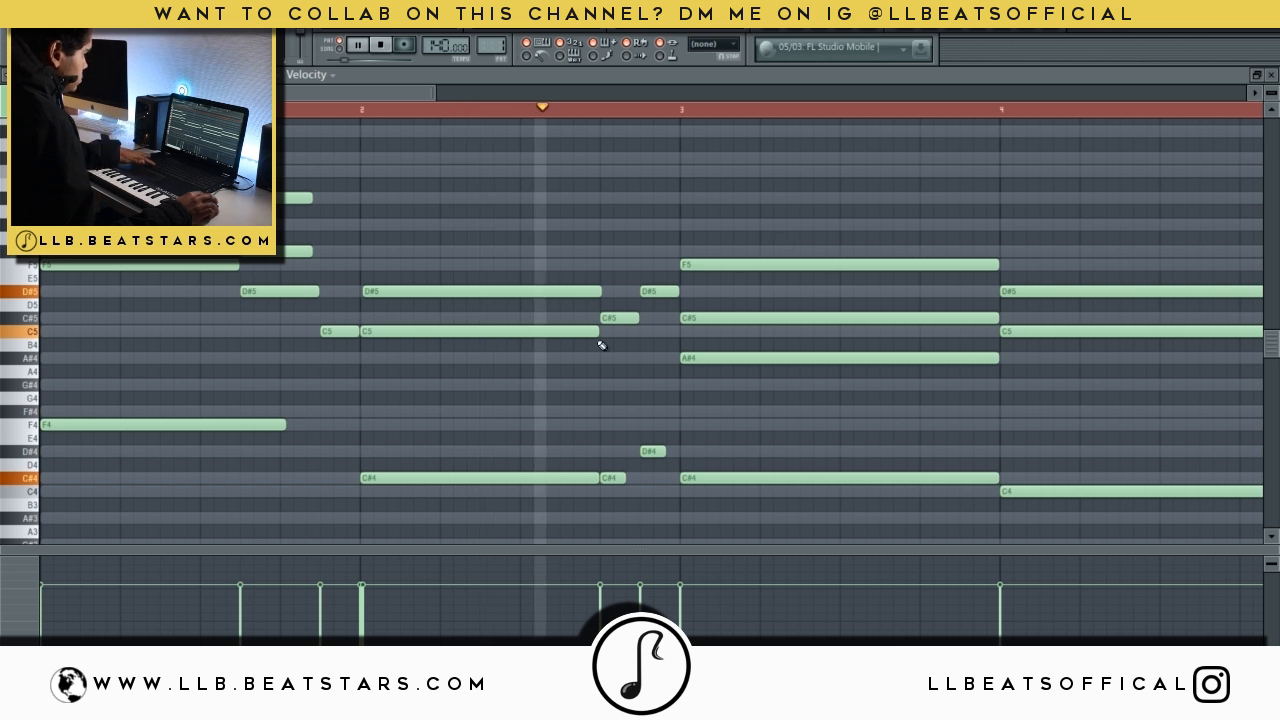
Replay the pattern and raise the short note just before bar 2 to C#5.
{"action": "key", "text": "space"}
{"action": "key", "text": "space"}
{"action": "left_click_drag", "start_coordinate": [330, 333], "coordinate": [330, 320]}
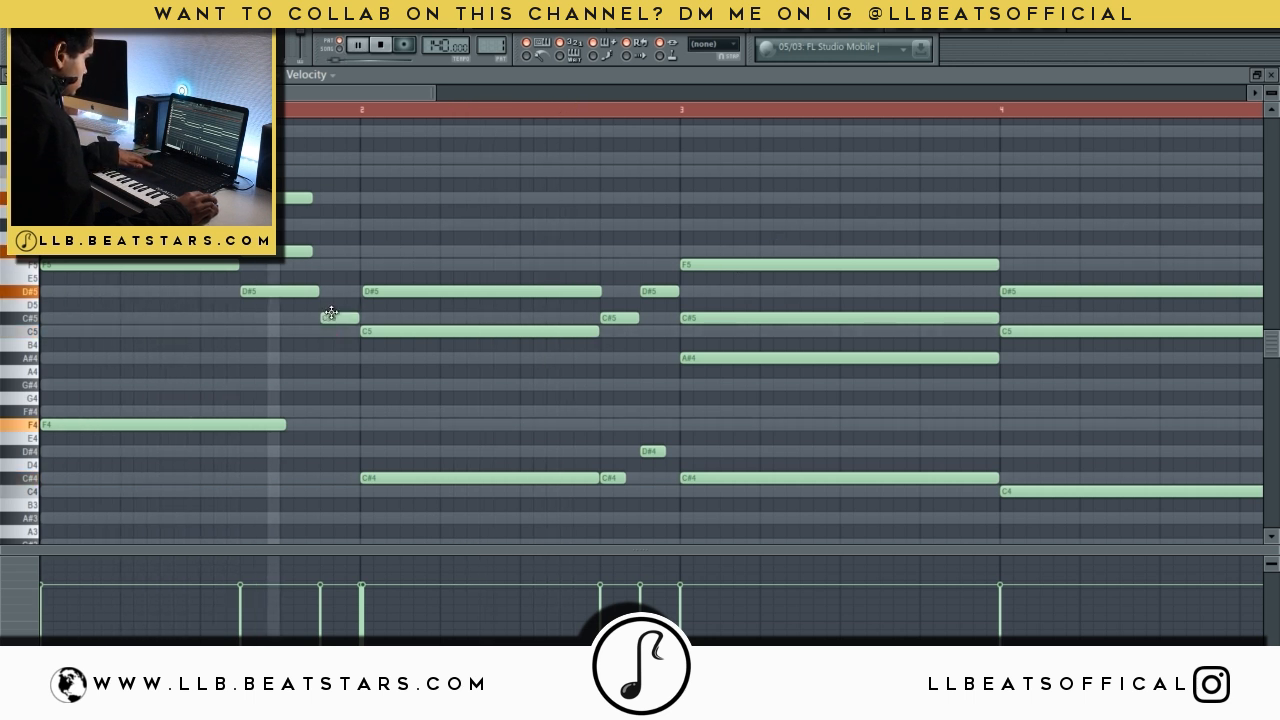
Revoice bar 2 by deleting its D#5 note, lowering the bass note to C4 and adding a D#4 above it.
{"action": "right_click", "coordinate": [450, 292]}
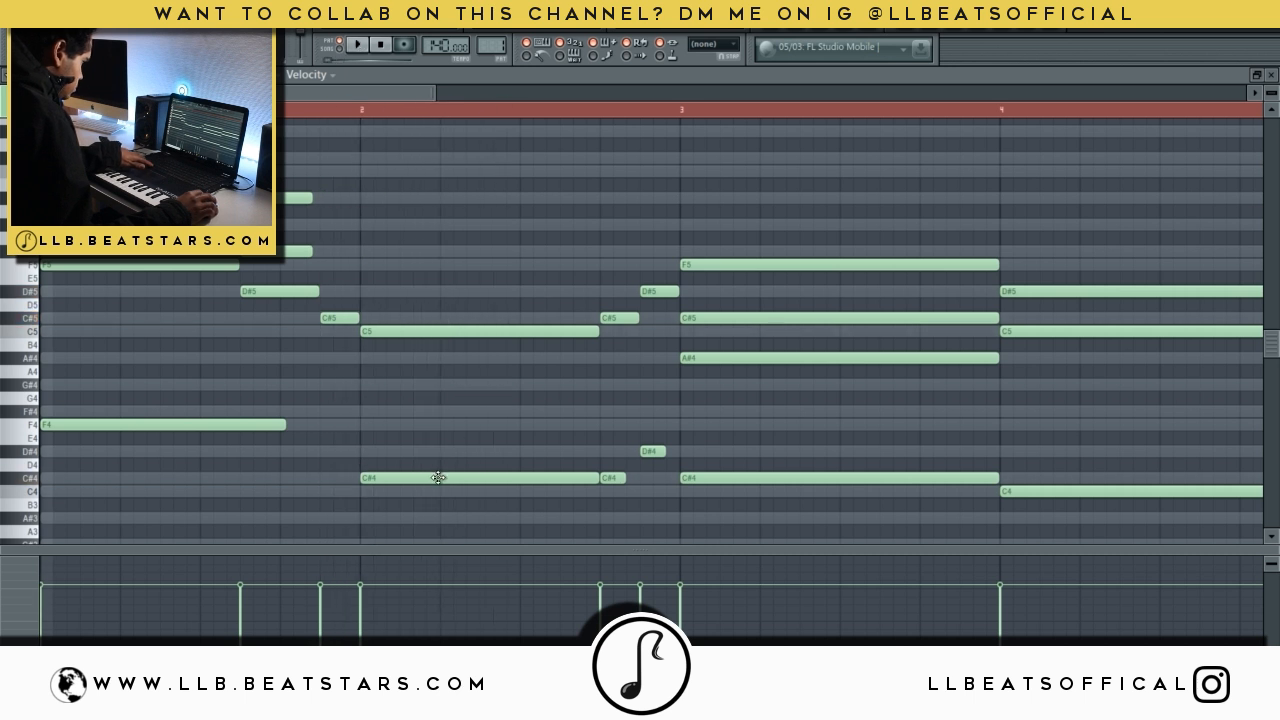
{"action": "left_click_drag", "start_coordinate": [438, 479], "coordinate": [438, 491]}
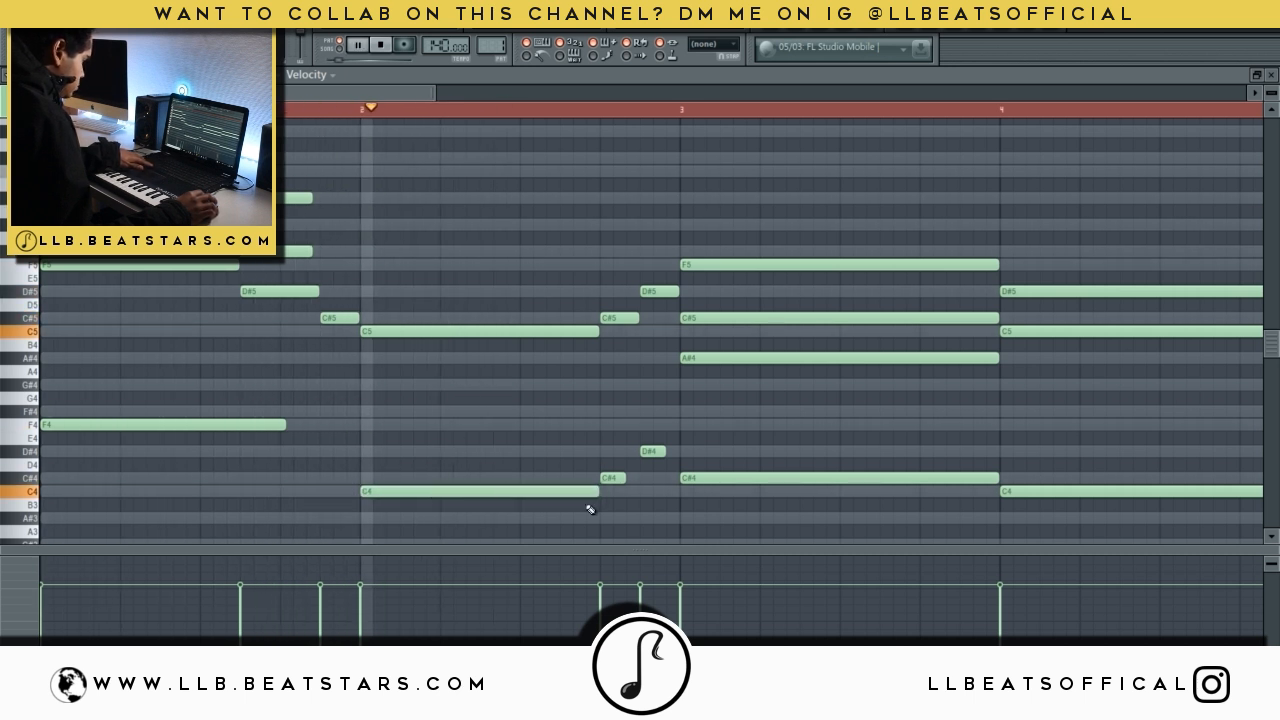
{"action": "key", "text": "space"}
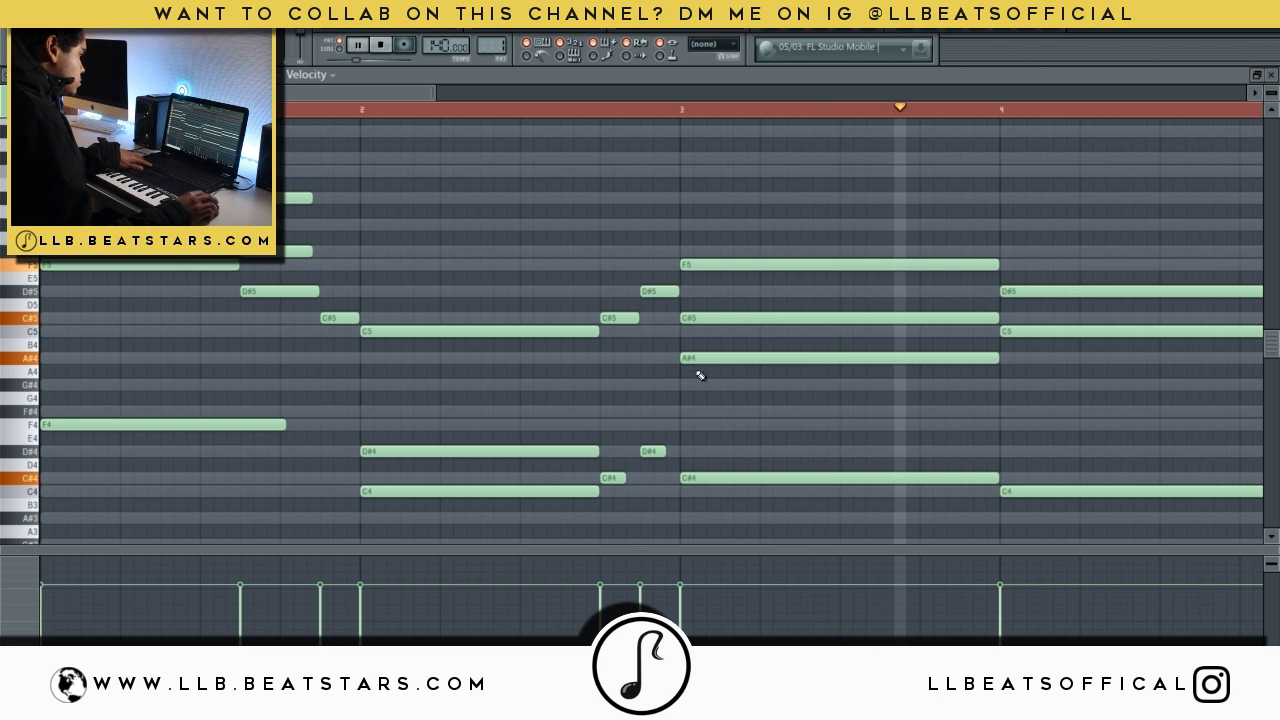
Add a C6 note above the bar 2 chord, matching the chord's length, and play the pattern.
{"action": "scroll", "coordinate": [502, 347], "scroll_direction": "up", "scroll_amount": 1}
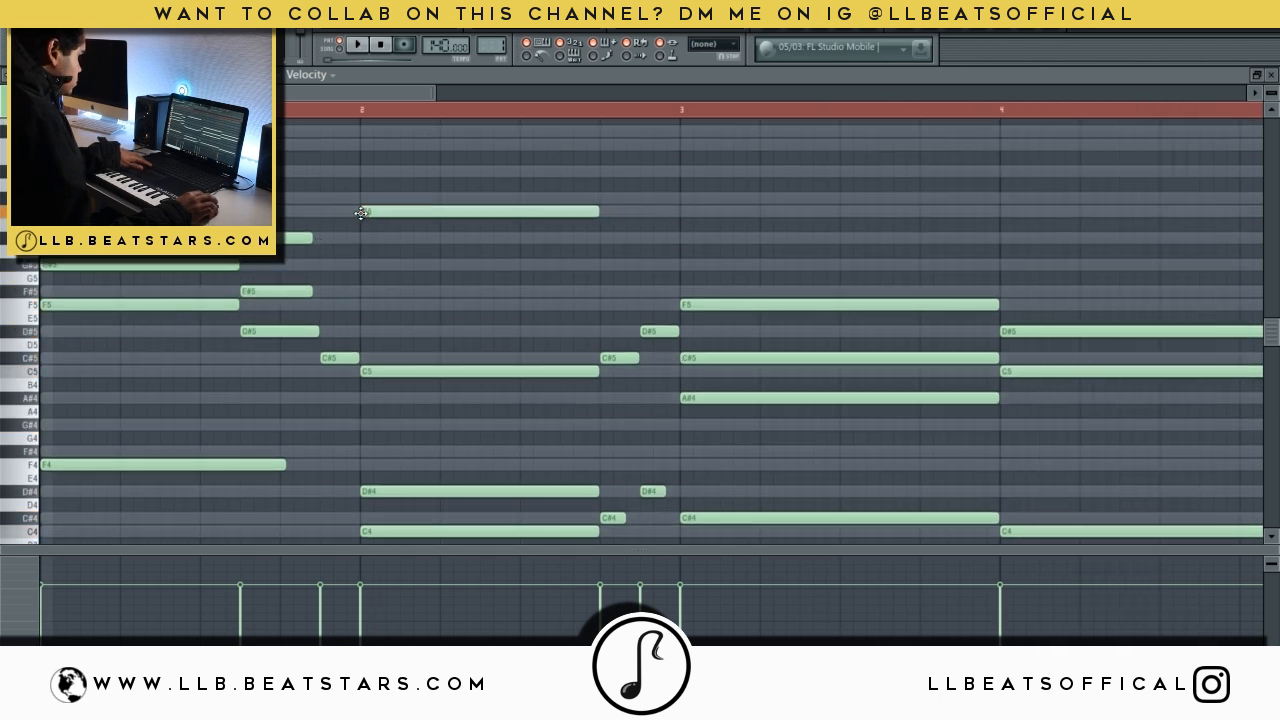
{"action": "scroll", "coordinate": [330, 397], "scroll_direction": "down", "scroll_amount": 4}
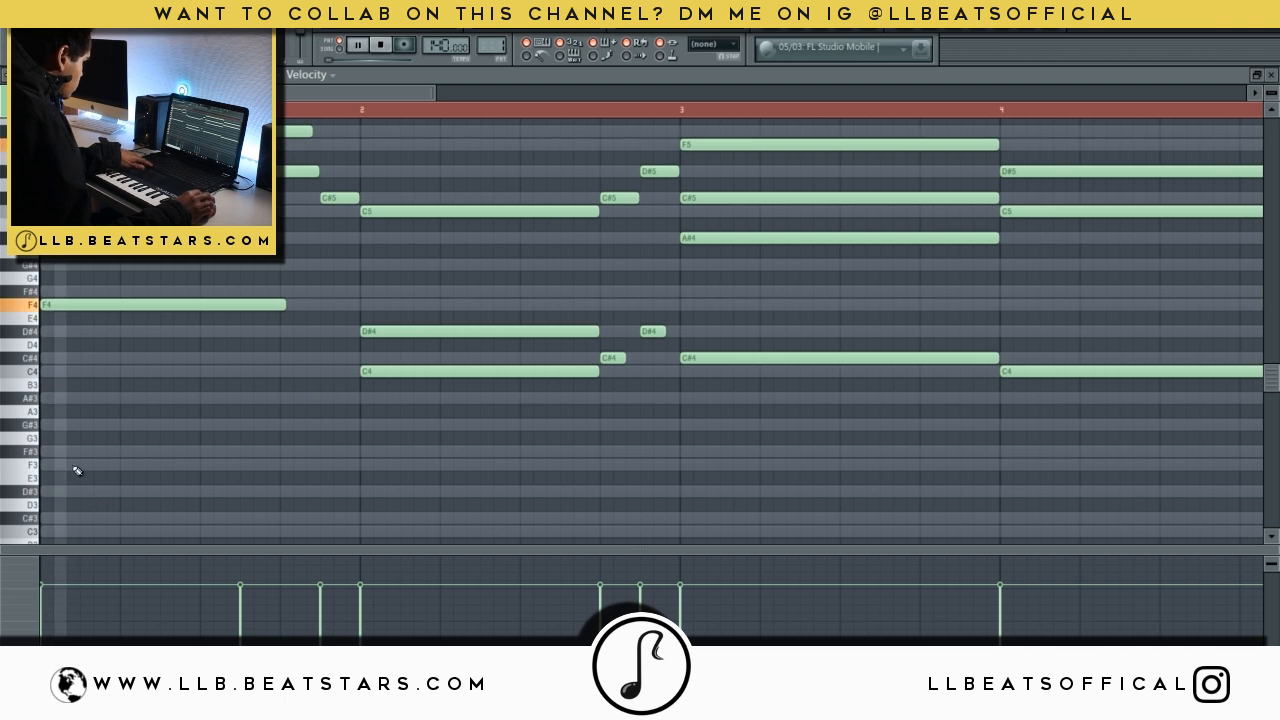
{"action": "scroll", "coordinate": [357, 494], "scroll_direction": "down", "scroll_amount": 3}
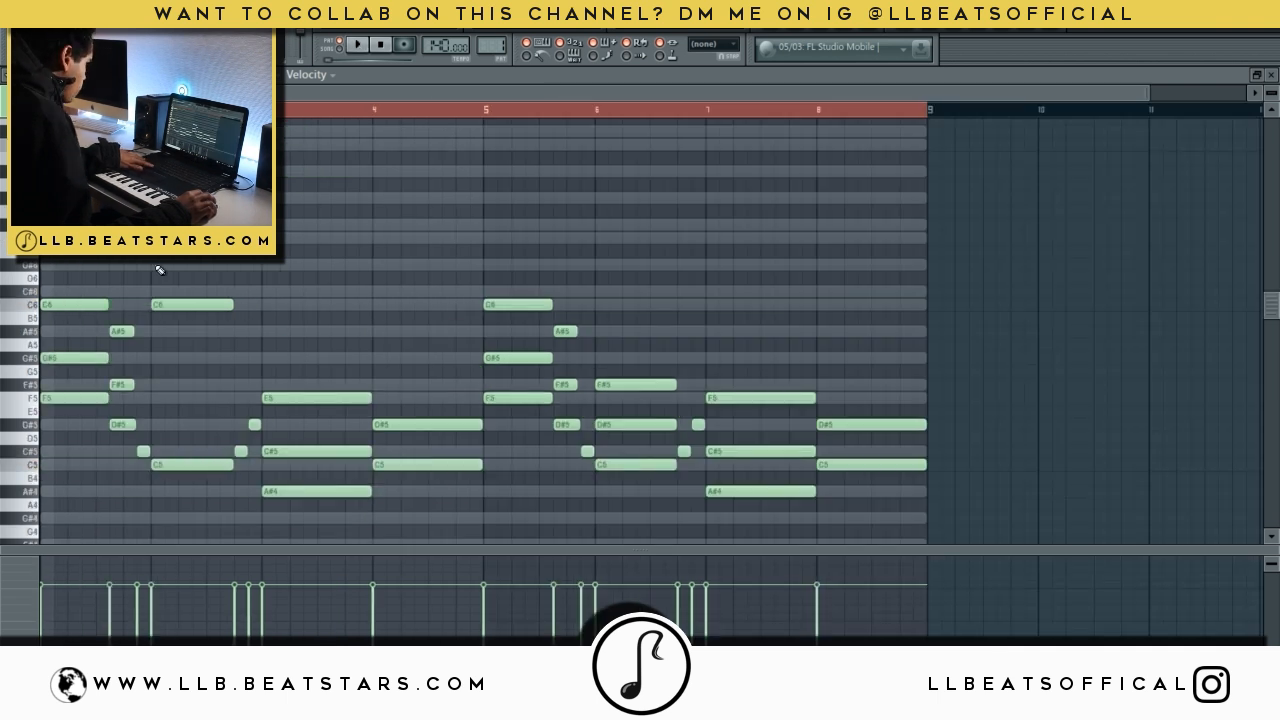
{"action": "scroll", "coordinate": [197, 267], "scroll_direction": "up", "scroll_amount": 5}
{"action": "left_click_drag", "start_coordinate": [180, 303], "coordinate": [175, 303]}
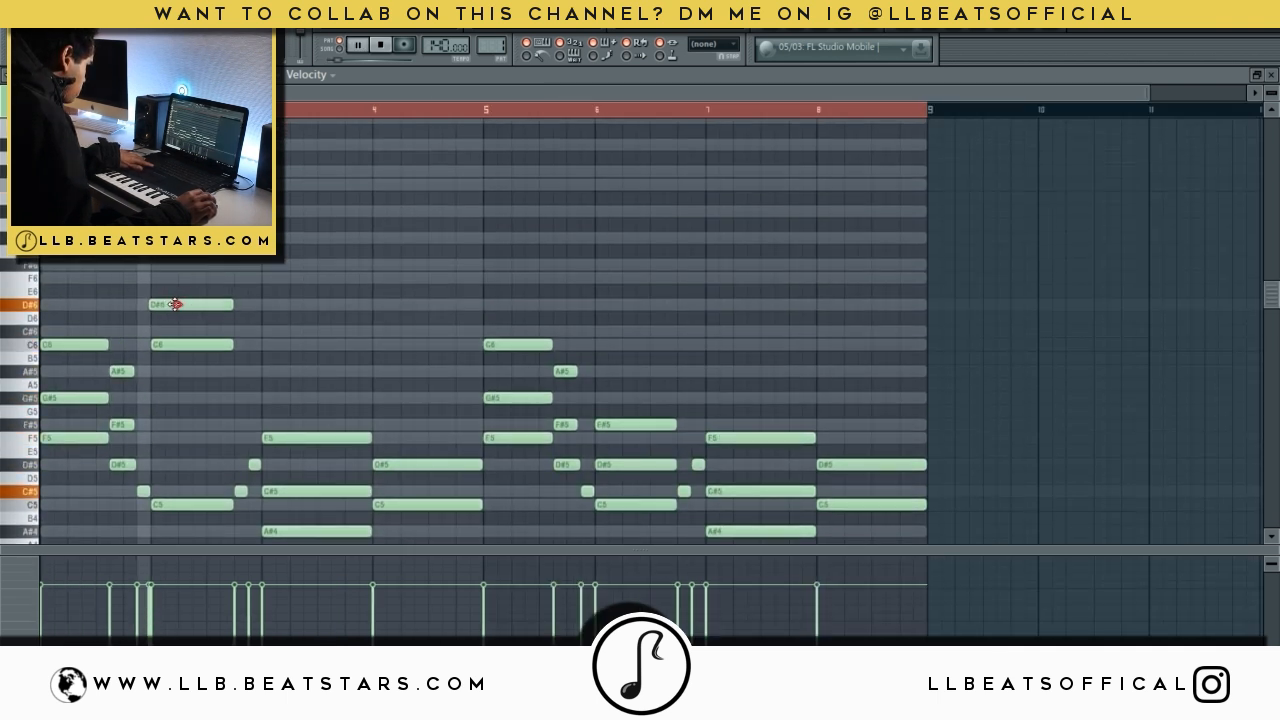
{"action": "right_click", "coordinate": [172, 301]}
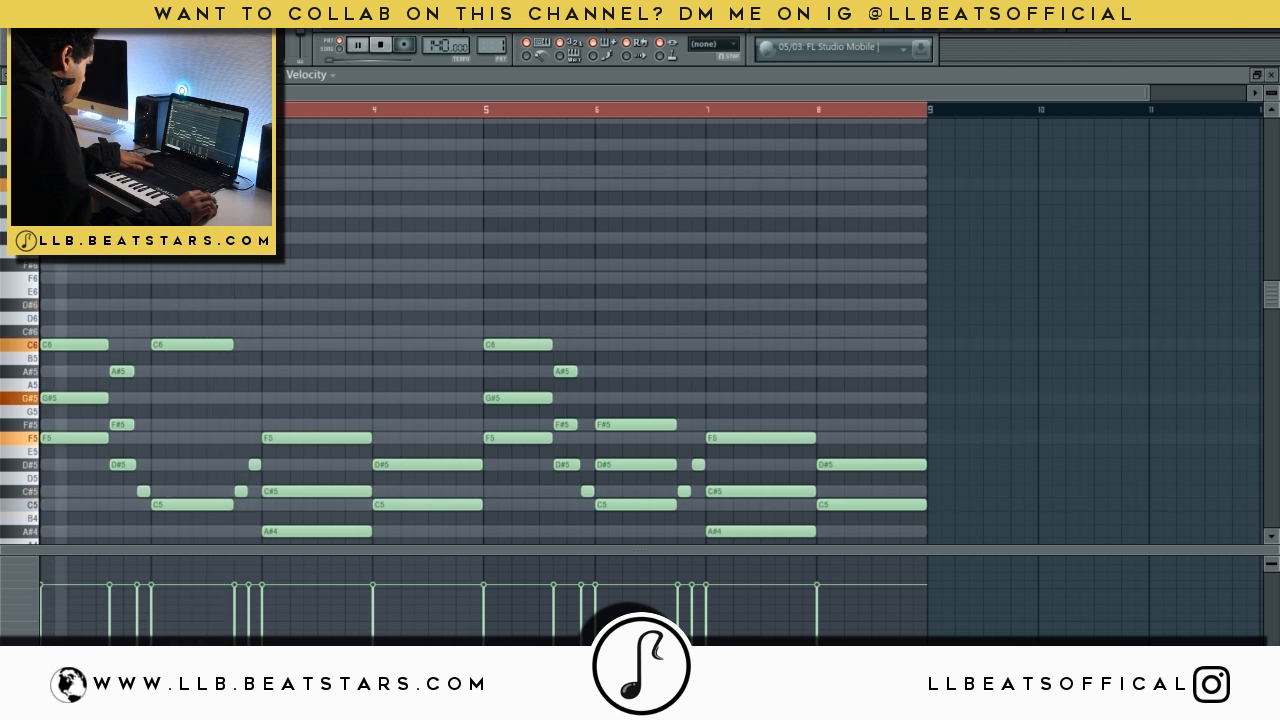
{"action": "key", "text": "space"}
{"action": "key", "text": "space"}
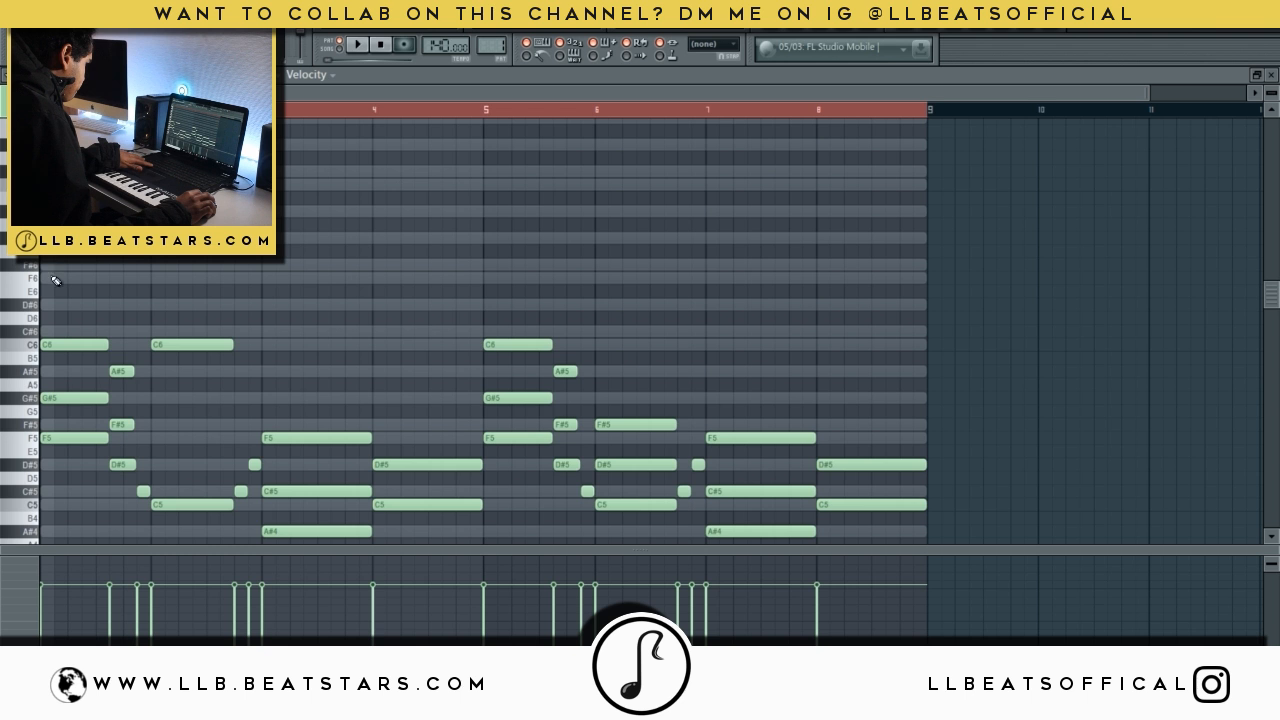
Build a top melody with F6 in bar 1, D#6 filling bar 2 and F6 filling bar 3.
{"action": "left_click", "coordinate": [160, 304]}
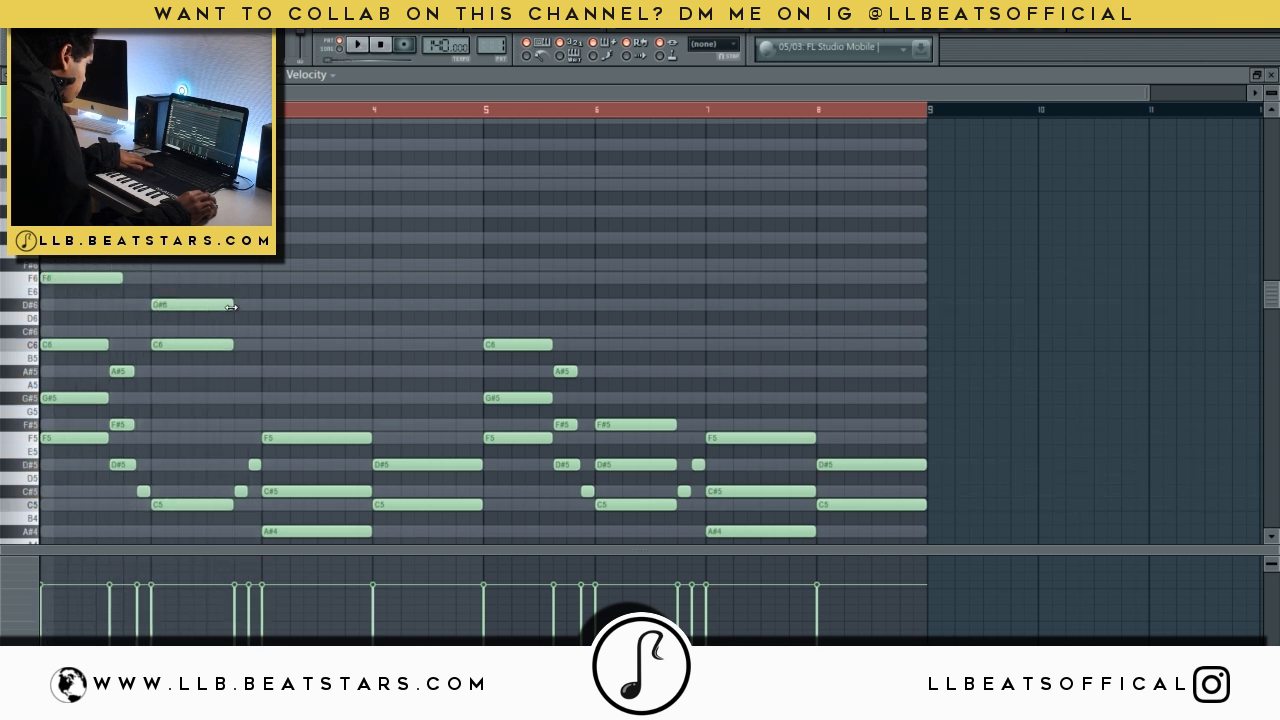
{"action": "left_click_drag", "start_coordinate": [232, 310], "coordinate": [266, 329]}
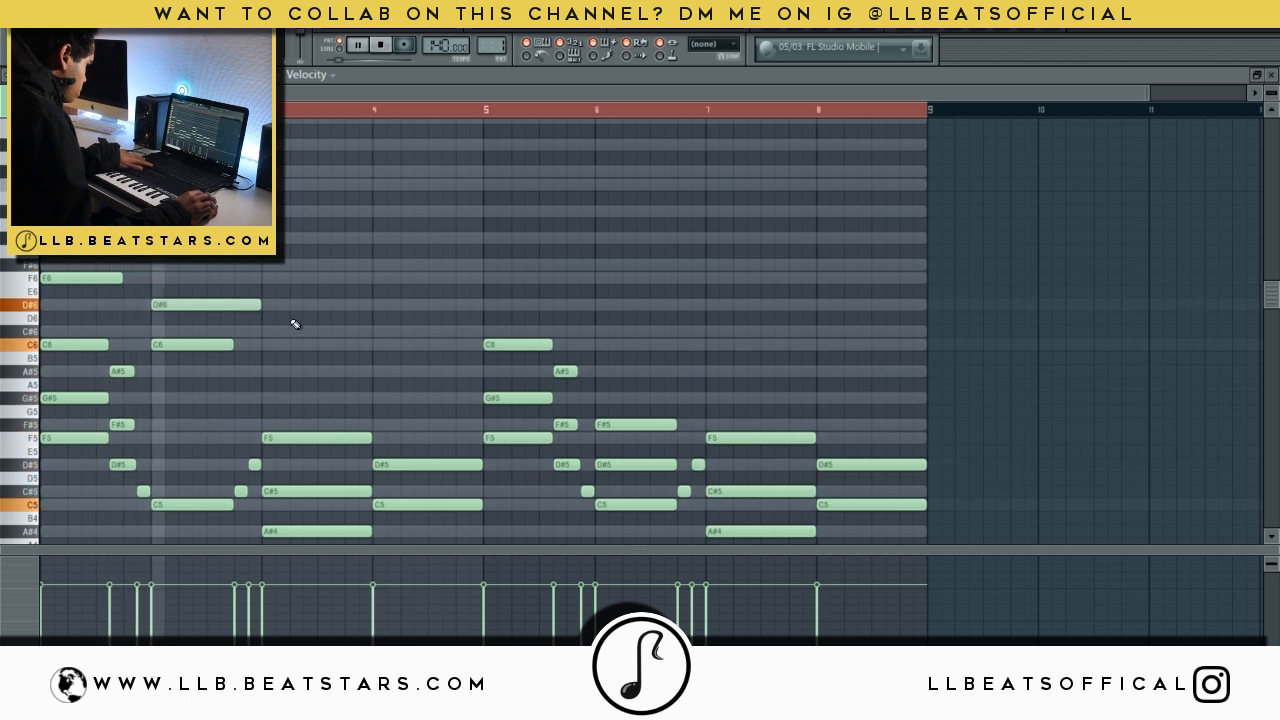
{"action": "left_click", "coordinate": [268, 278]}
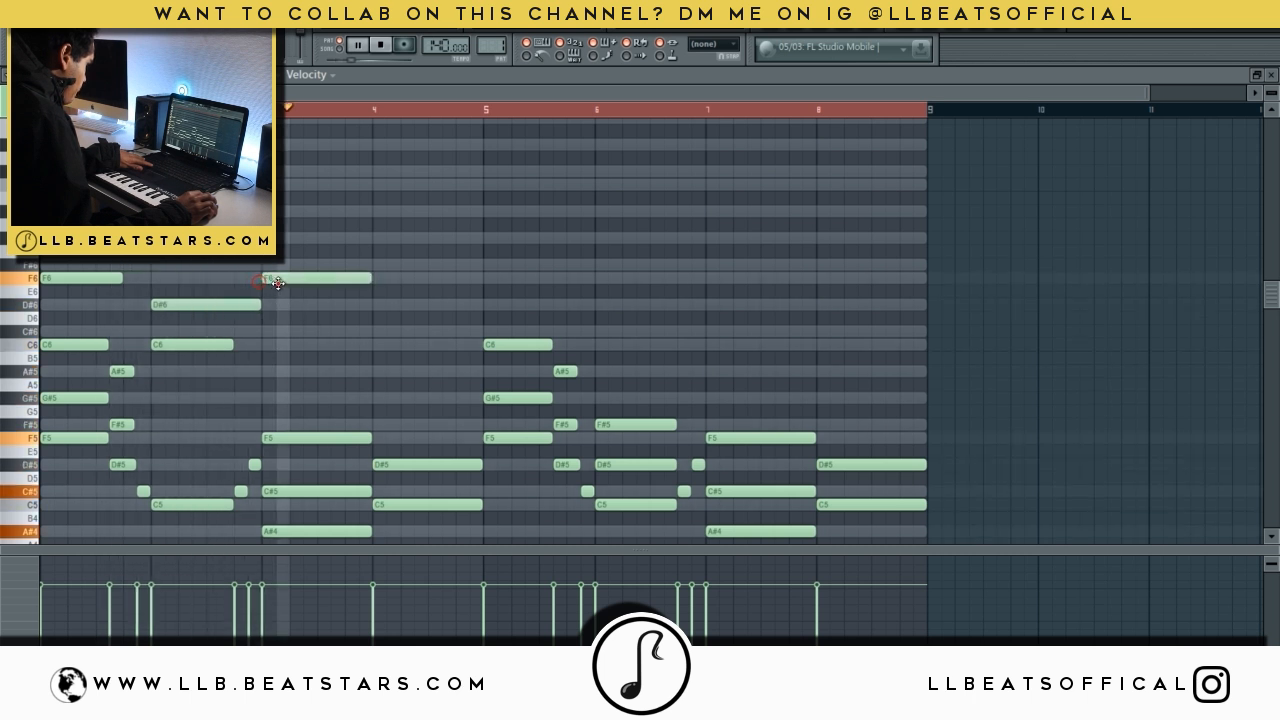
{"action": "scroll", "coordinate": [376, 319], "scroll_direction": "down", "scroll_amount": 3}
Load Gross Beat into the mixer effect slot after Fruity Reeverb and use its Empty time preset.
{"action": "key", "text": "F9"}
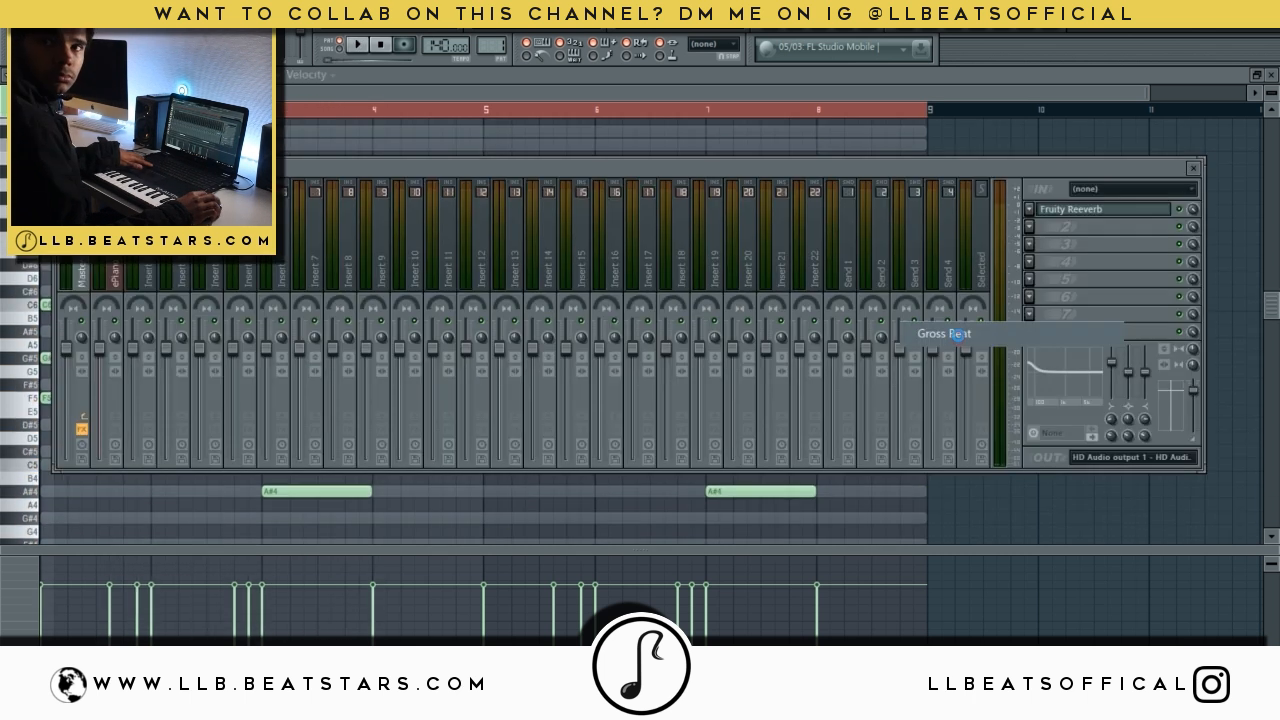
{"action": "left_click_drag", "start_coordinate": [958, 335], "coordinate": [950, 337]}
{"action": "left_click", "coordinate": [101, 323]}
Shape the Gross Beat time envelope into repeating shallow downward ramps with Single curve points, and play the result.
{"action": "right_click", "coordinate": [414, 268]}
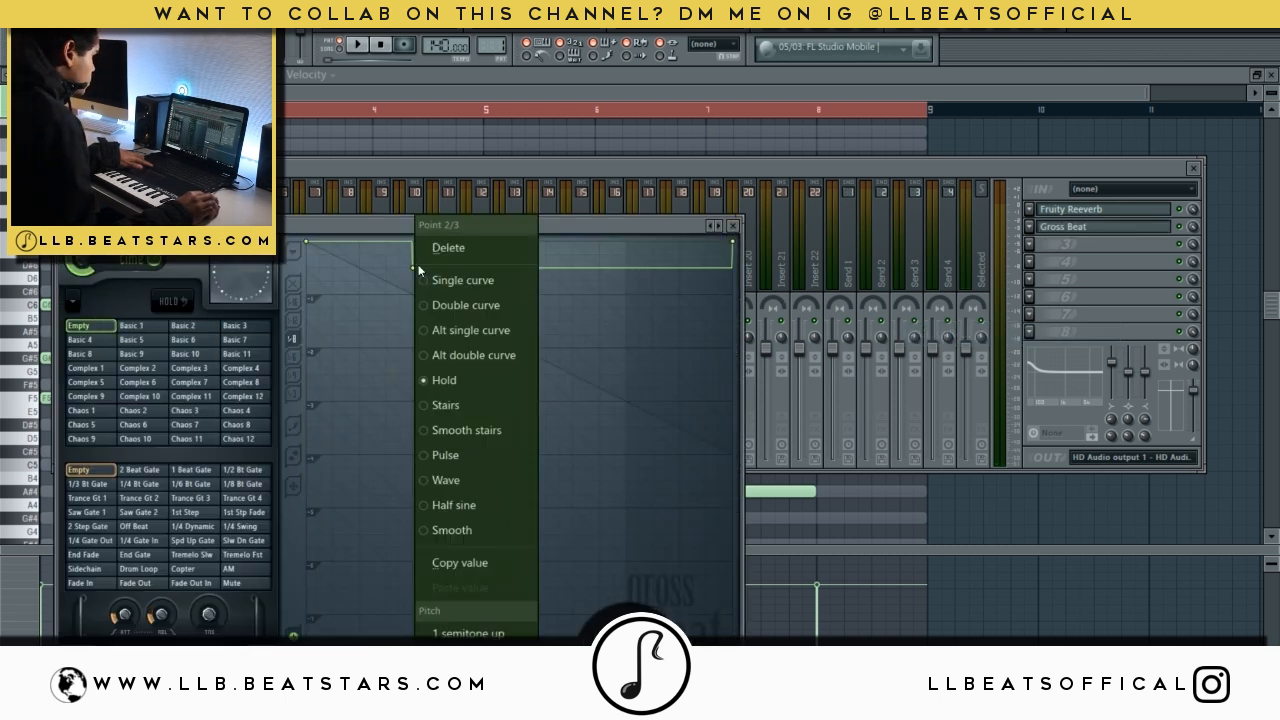
{"action": "left_click", "coordinate": [456, 281]}
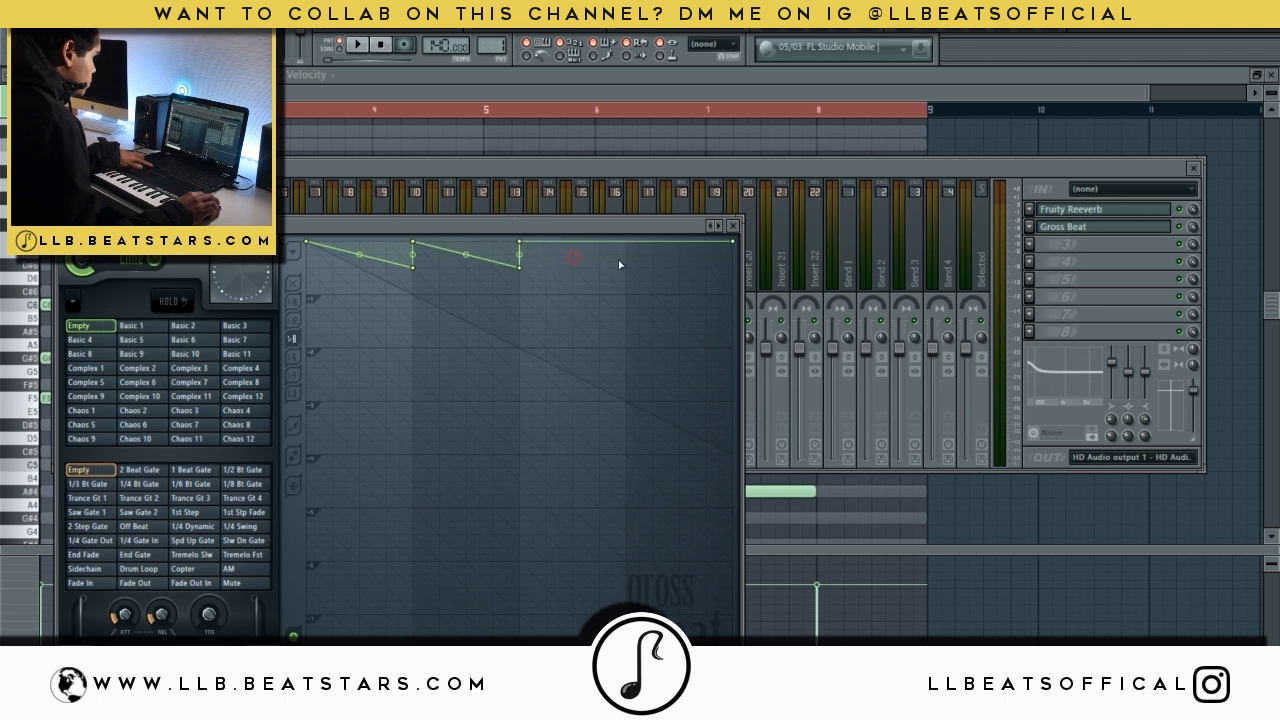
{"action": "right_click", "coordinate": [735, 267]}
{"action": "left_click", "coordinate": [725, 249]}
{"action": "right_click", "coordinate": [733, 248]}
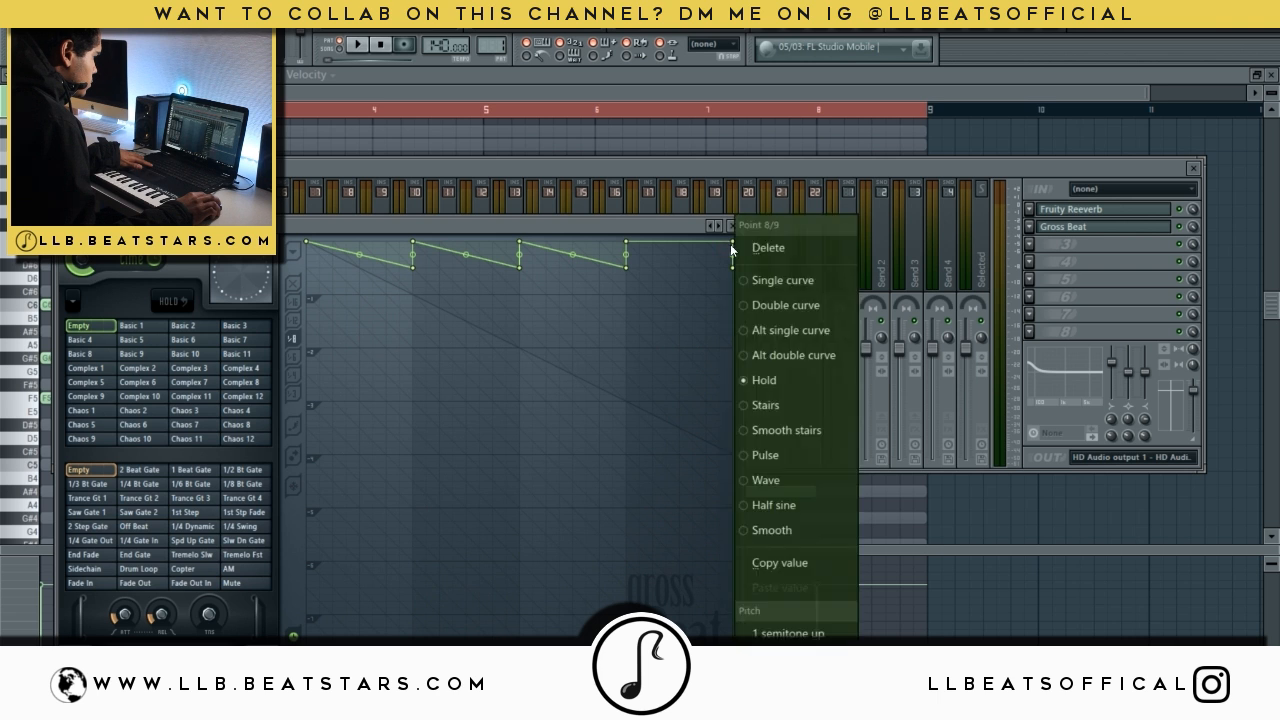
{"action": "left_click", "coordinate": [762, 248]}
{"action": "key", "text": "space"}
{"action": "left_click", "coordinate": [782, 22]}
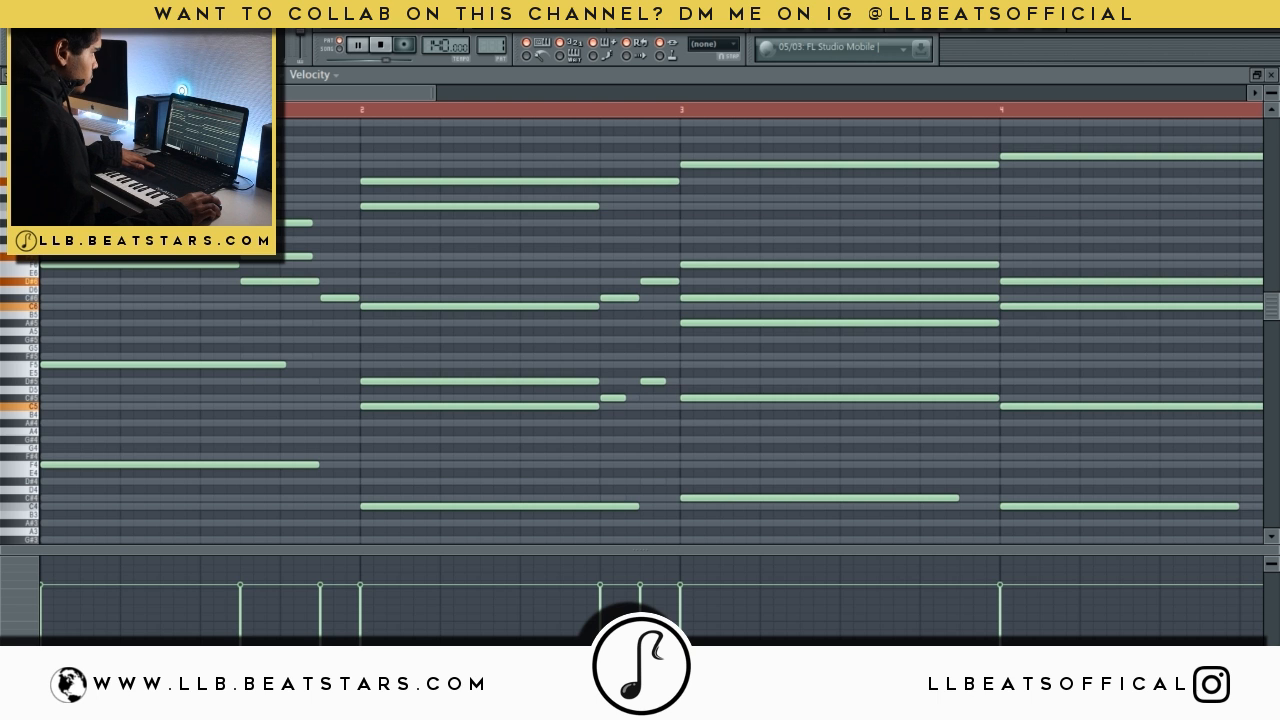
Open the FL Keys channel and step through its presets past Broken Piano to another piano sound.
{"action": "key", "text": "F6"}
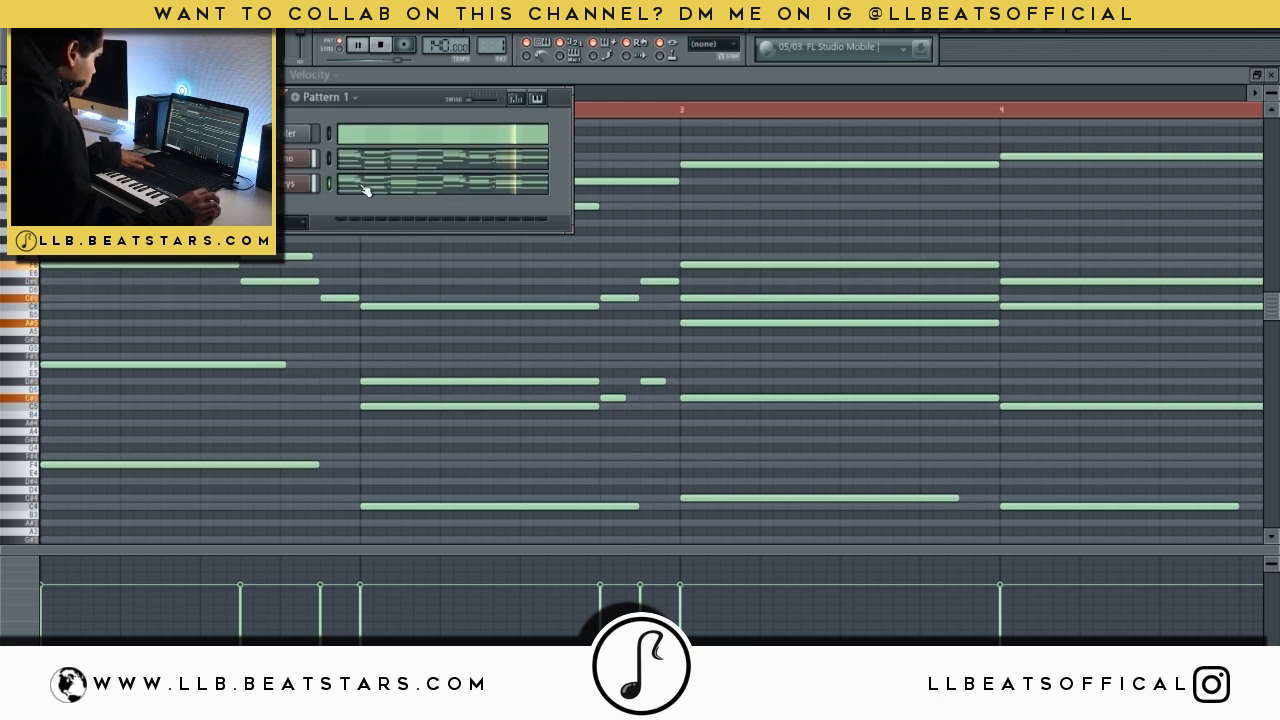
{"action": "left_click", "coordinate": [280, 184]}
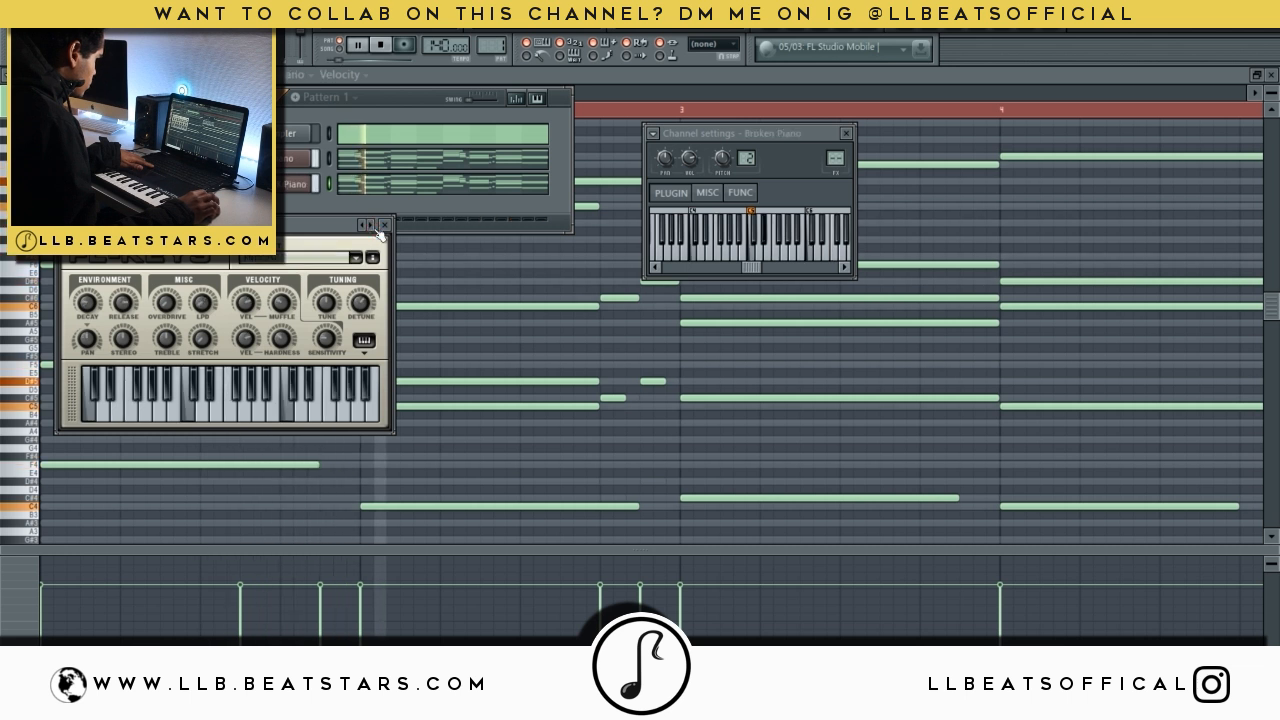
{"action": "left_click", "coordinate": [372, 226]}
{"action": "left_click", "coordinate": [372, 226]}
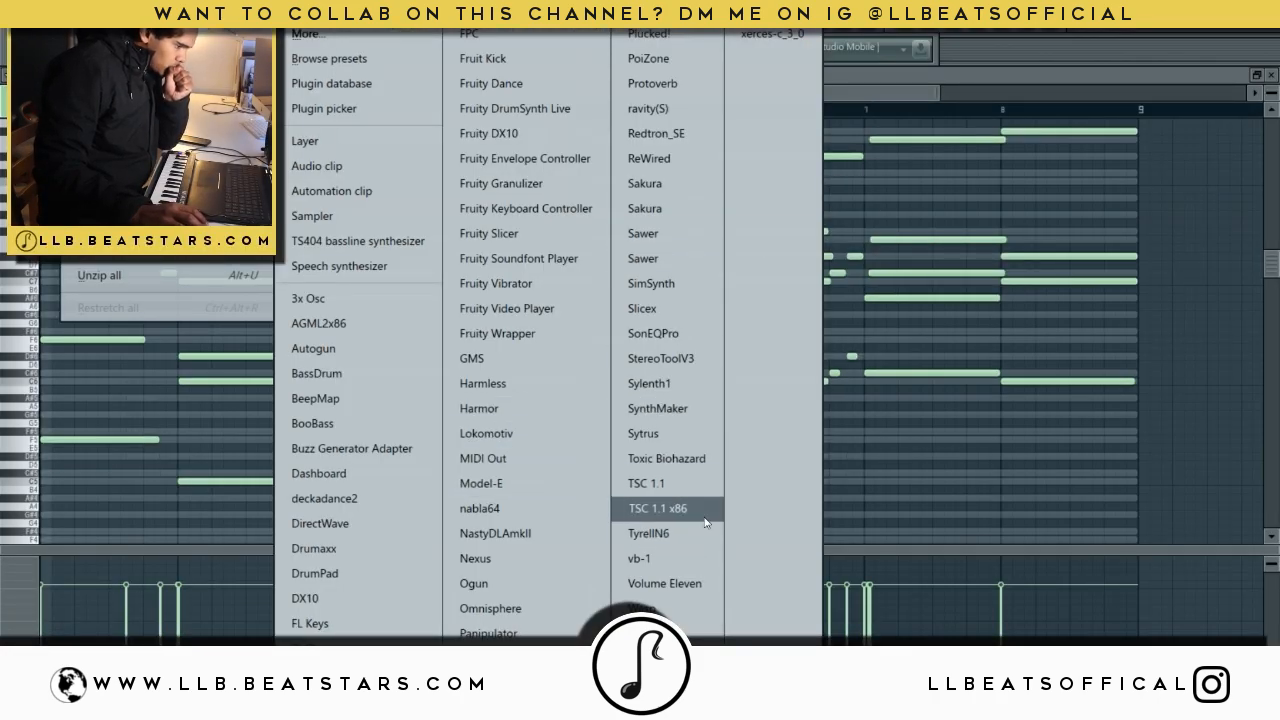
Add a Harmless synth channel and advance through its presets to Cherubim GOL.
{"action": "left_click", "coordinate": [505, 386]}
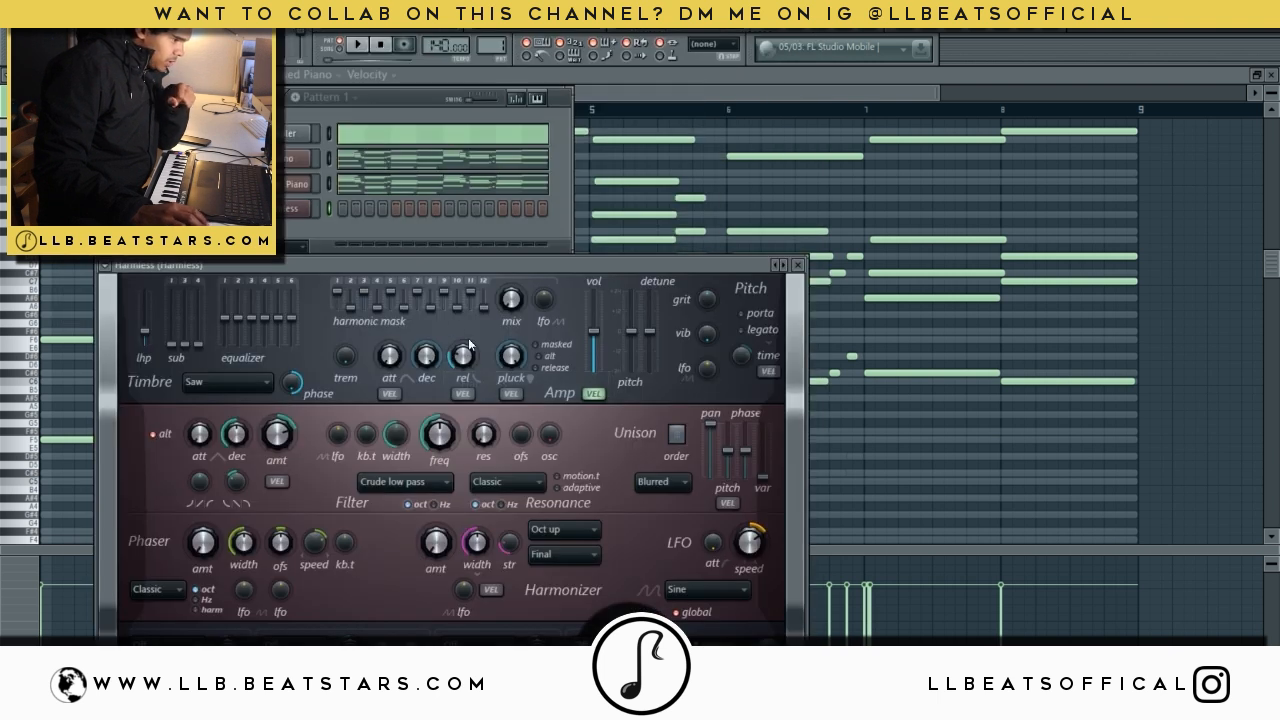
{"action": "left_click", "coordinate": [784, 266]}
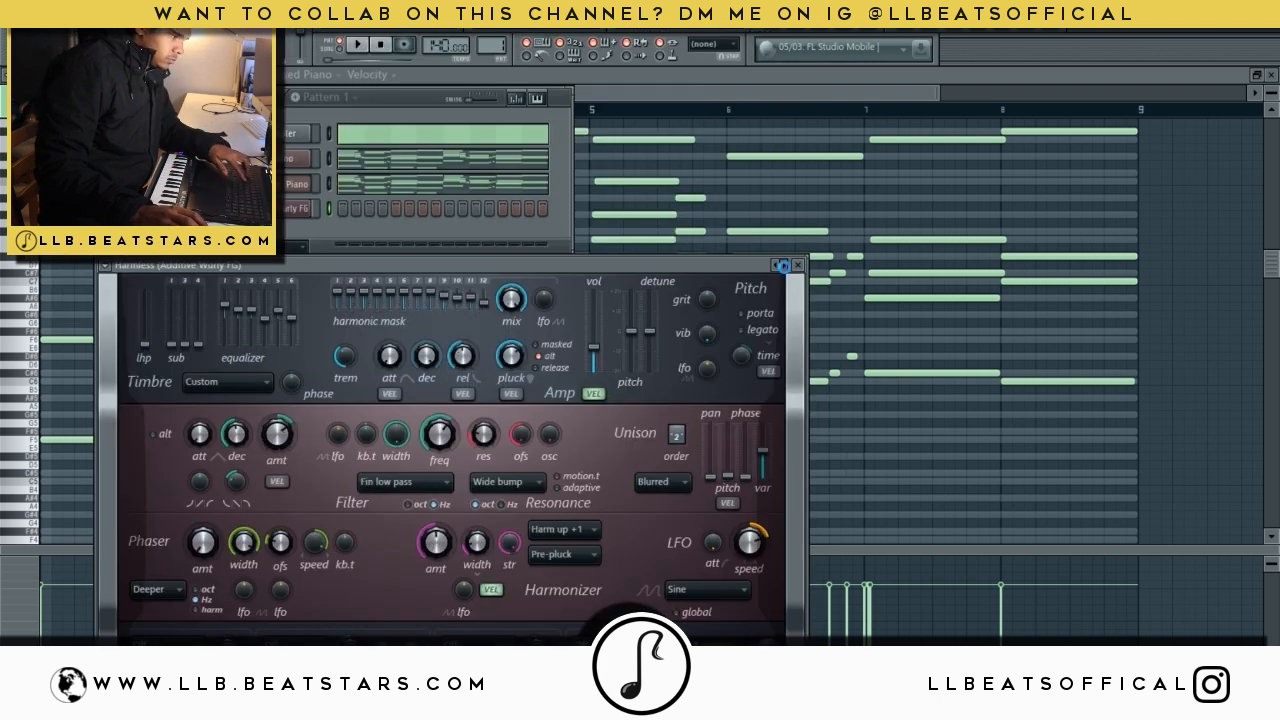
{"action": "left_click", "coordinate": [784, 266]}
{"action": "left_click", "coordinate": [784, 266]}
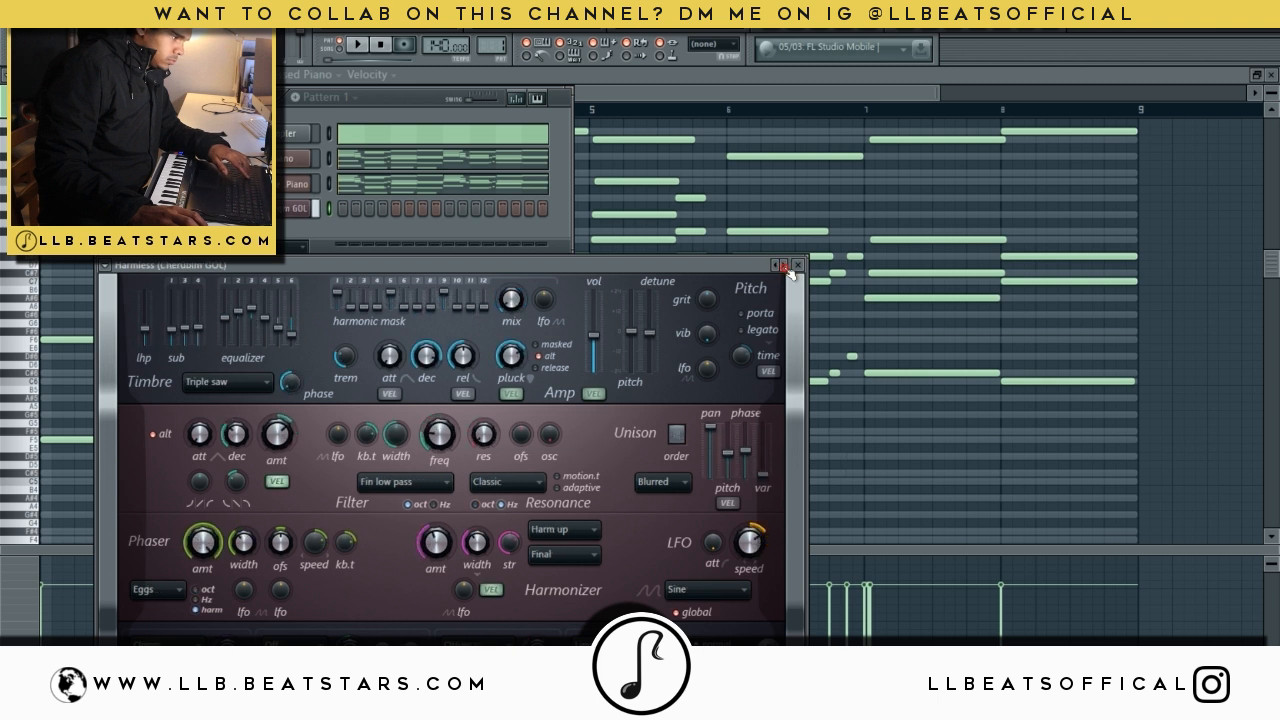
Start playback and open the piano roll of the new Harmless channel, adjusting it to show more bars.
{"action": "key", "text": "space"}
{"action": "right_click", "coordinate": [298, 215]}
{"action": "left_click", "coordinate": [345, 211]}
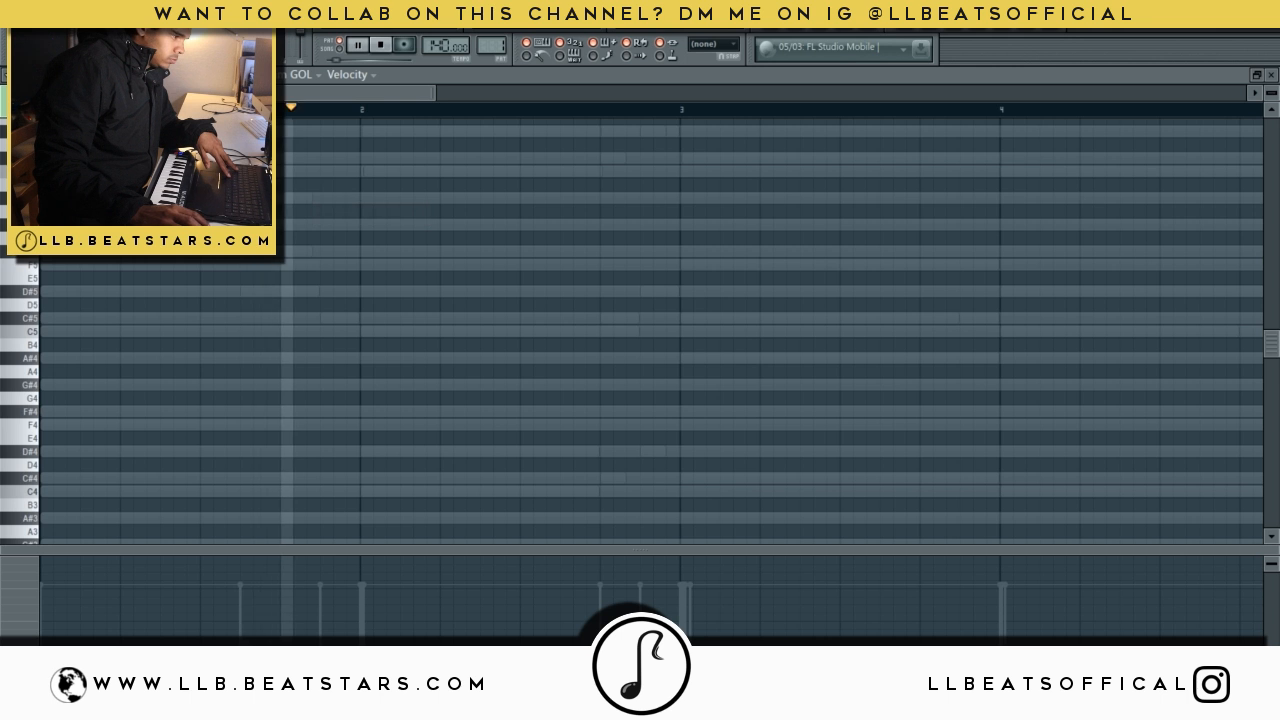
{"action": "left_click_drag", "start_coordinate": [441, 92], "coordinate": [285, 92]}
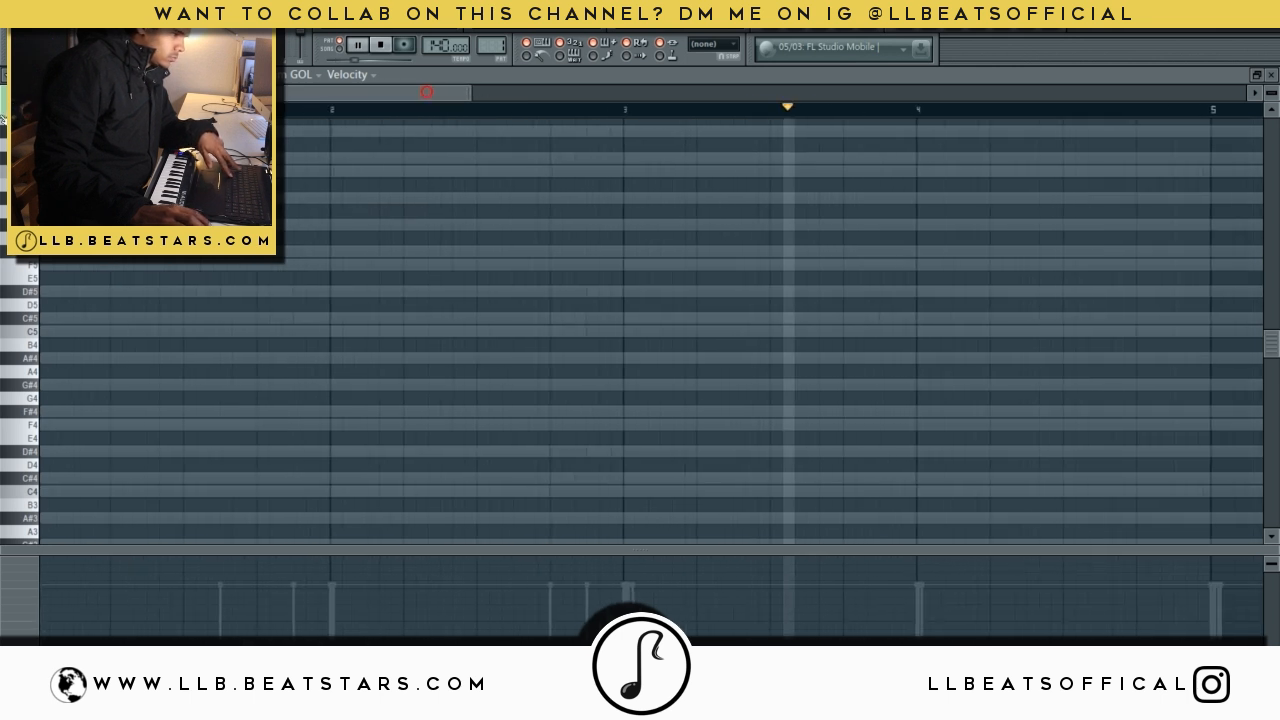
Draw consecutive half-bar notes F5, F#5 and G#5 from bar 1, transpose them up one octave, and add A#6 after them.
{"action": "left_click", "coordinate": [48, 264]}
{"action": "left_click_drag", "start_coordinate": [48, 265], "coordinate": [43, 265]}
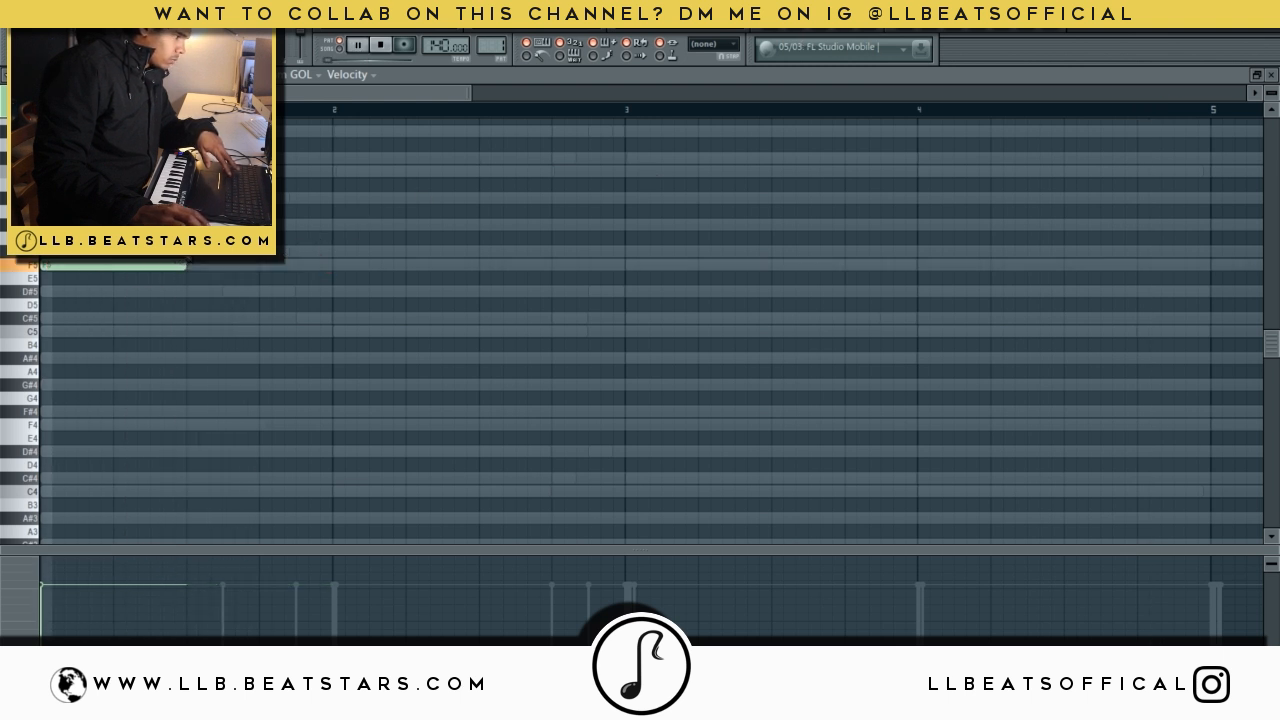
{"action": "left_click", "coordinate": [338, 224]}
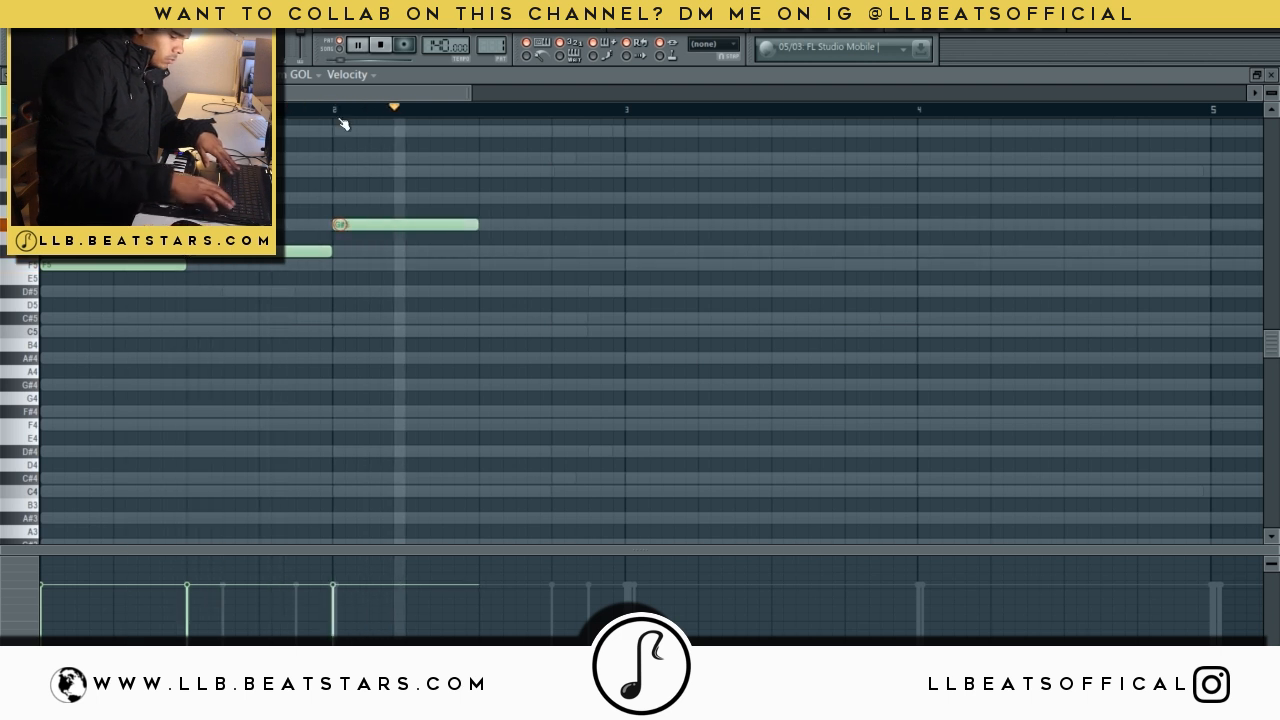
{"action": "key", "text": "ctrl+Up"}
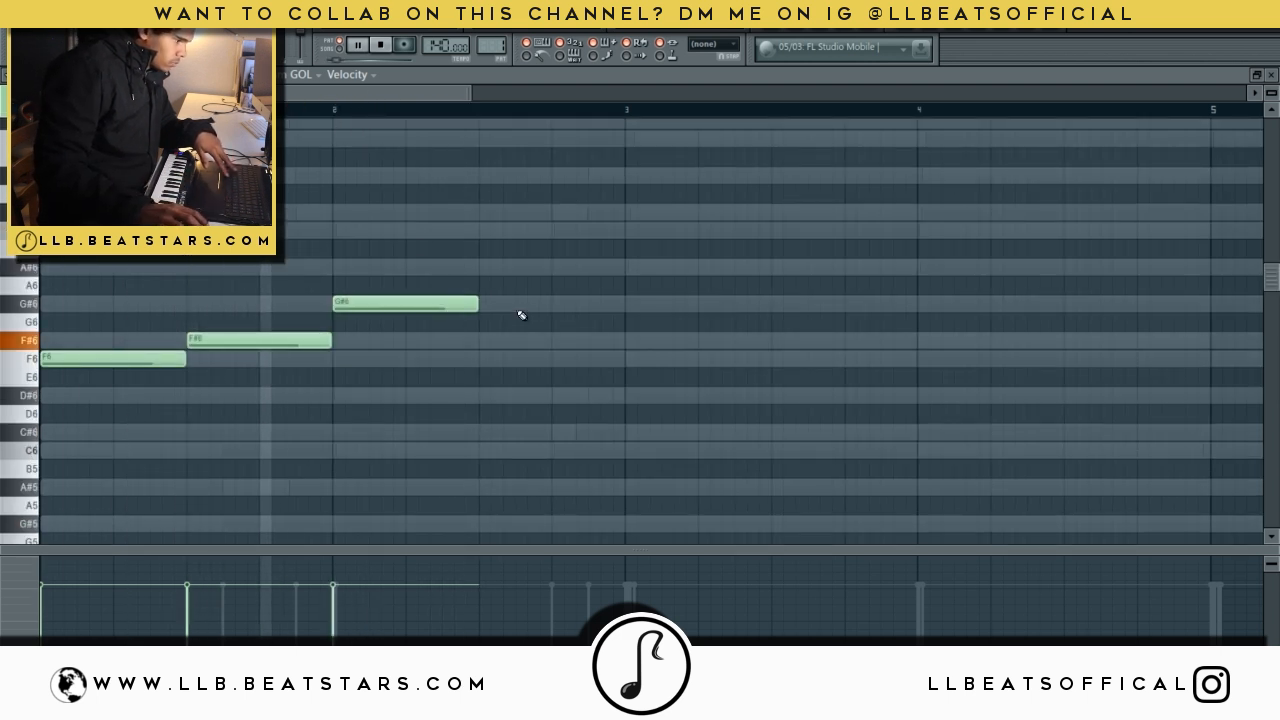
{"action": "left_click", "coordinate": [484, 268]}
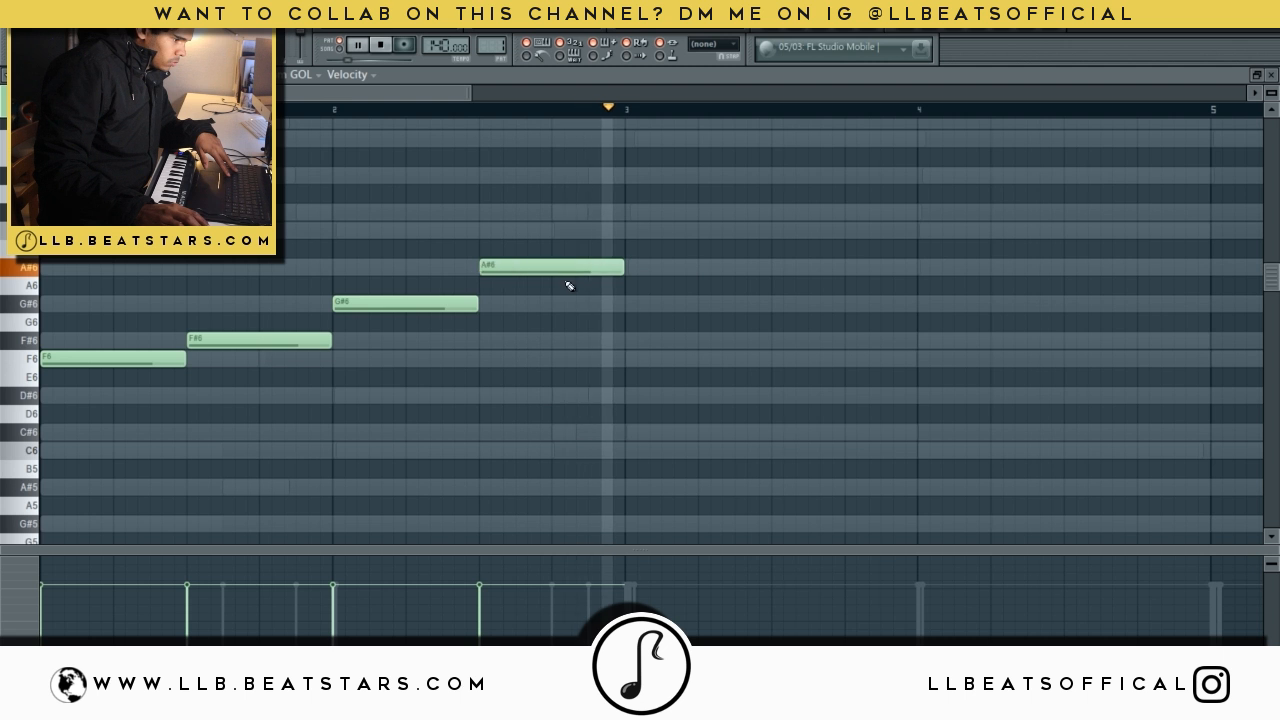
{"action": "left_click", "coordinate": [623, 303]}
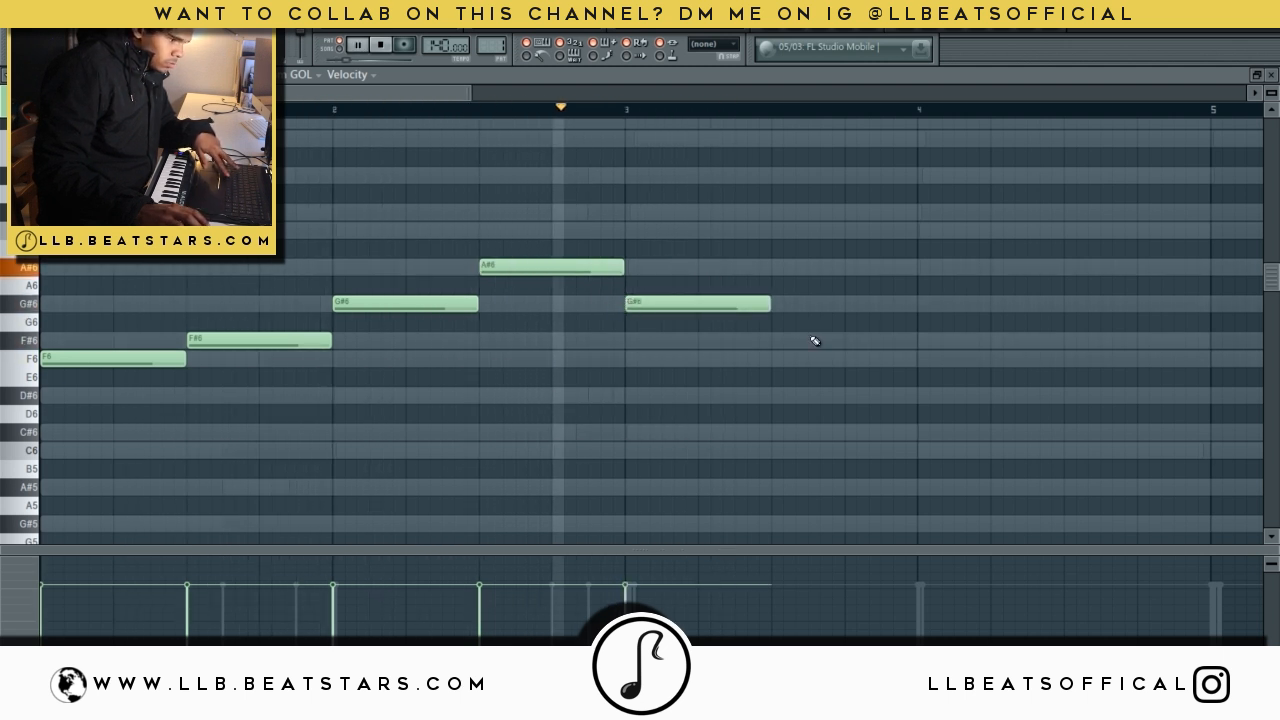
{"action": "left_click", "coordinate": [772, 339]}
{"action": "right_click", "coordinate": [774, 340]}
{"action": "key", "text": "space"}
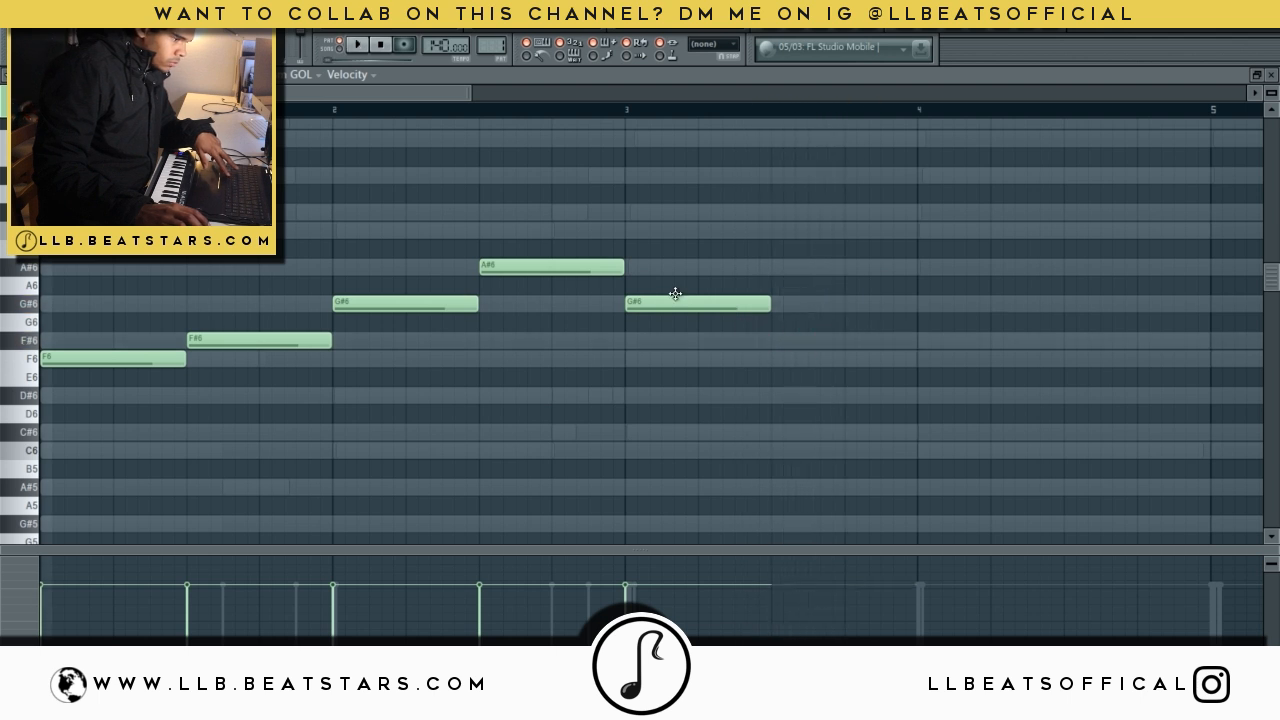
{"action": "right_click", "coordinate": [662, 300]}
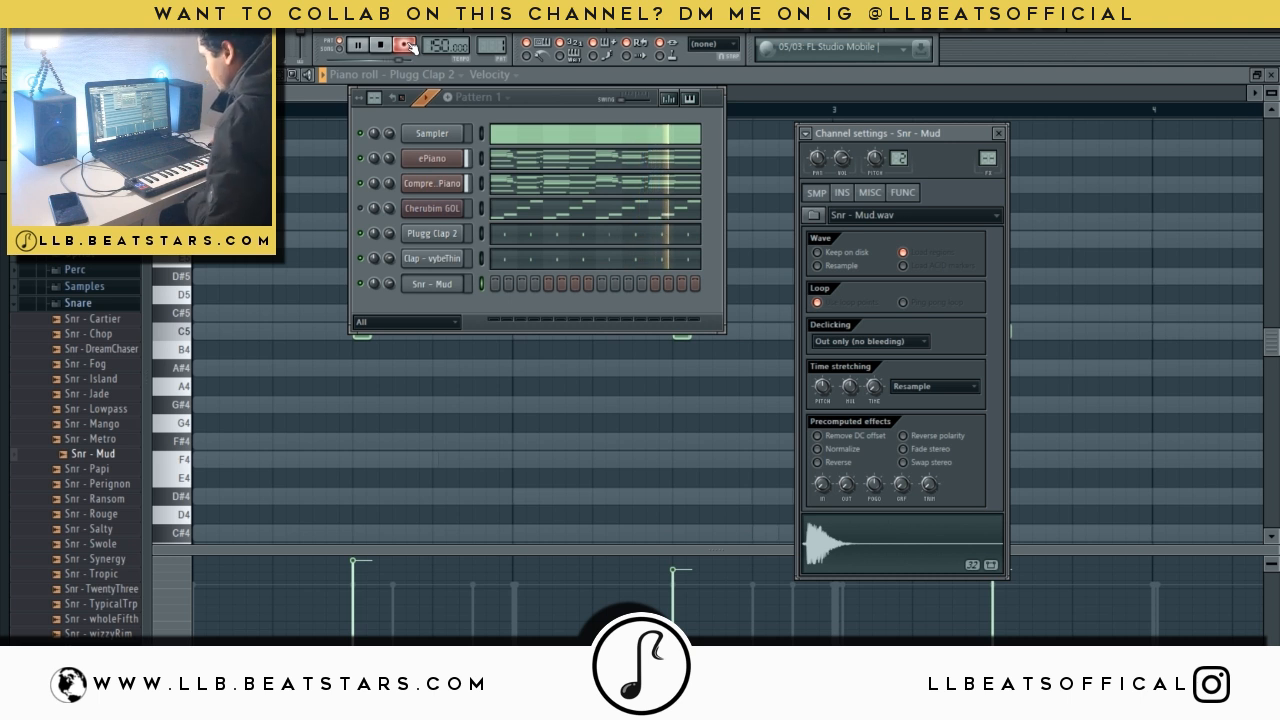
Open the piano roll of the Snr - Mud channel, quantize its recorded hits, and toggle playback.
{"action": "left_click", "coordinate": [560, 292]}
{"action": "key", "text": "alt+q"}
{"action": "key", "text": "Return"}
{"action": "key", "text": "space"}
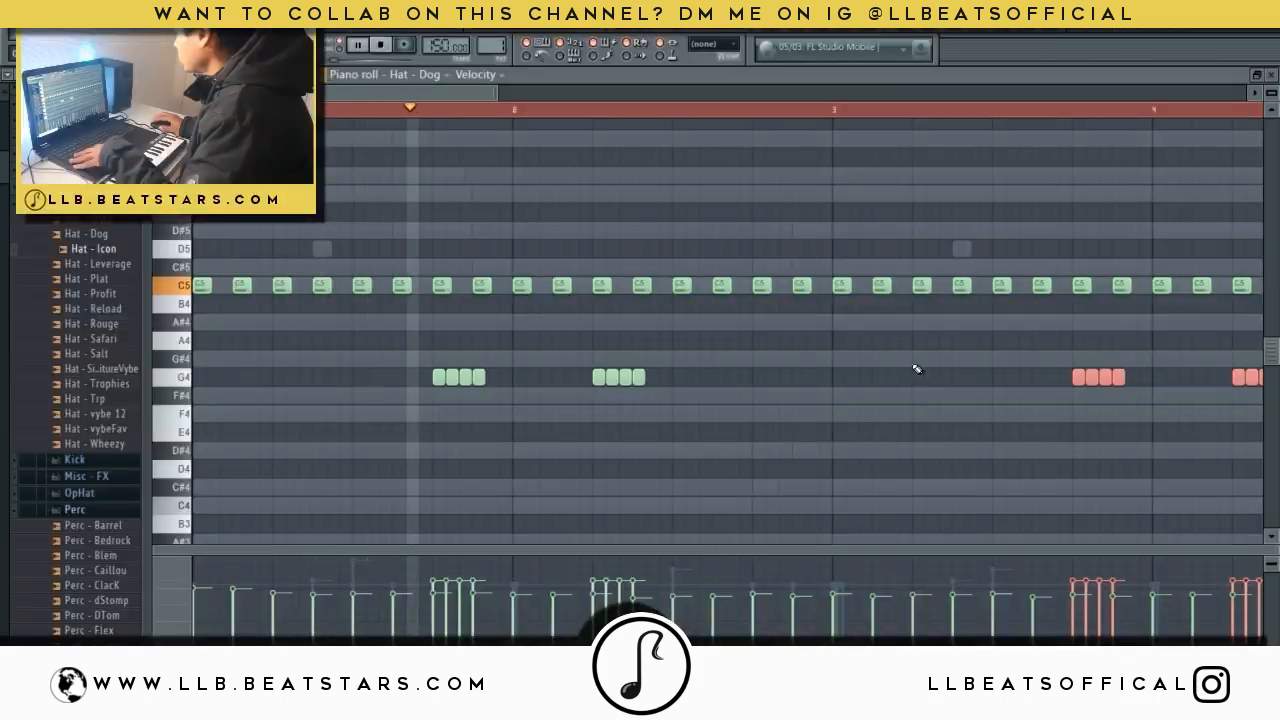
Turn the C5 Hat - Dog hits early in bars 2 and 3 into short double hits, and remove bar 2's first G4 roll.
{"action": "left_click_drag", "start_coordinate": [930, 279], "coordinate": [918, 283]}
{"action": "left_click", "coordinate": [922, 289]}
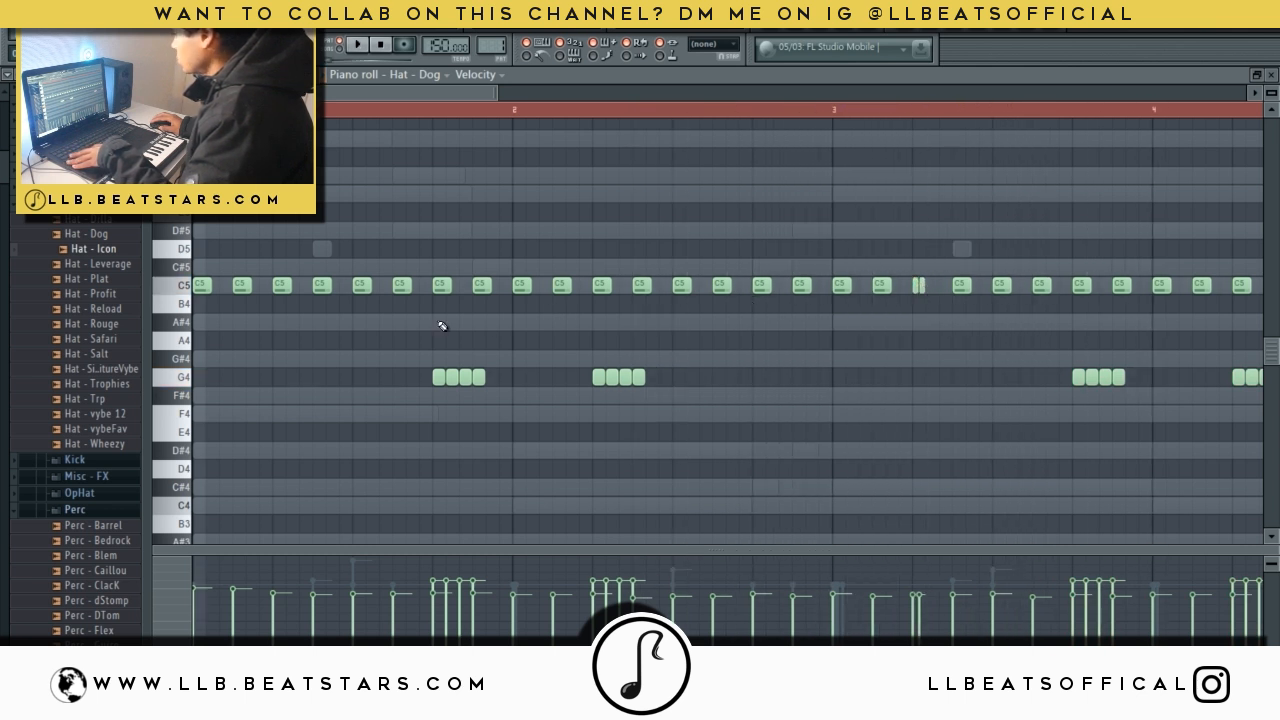
{"action": "left_click", "coordinate": [561, 288]}
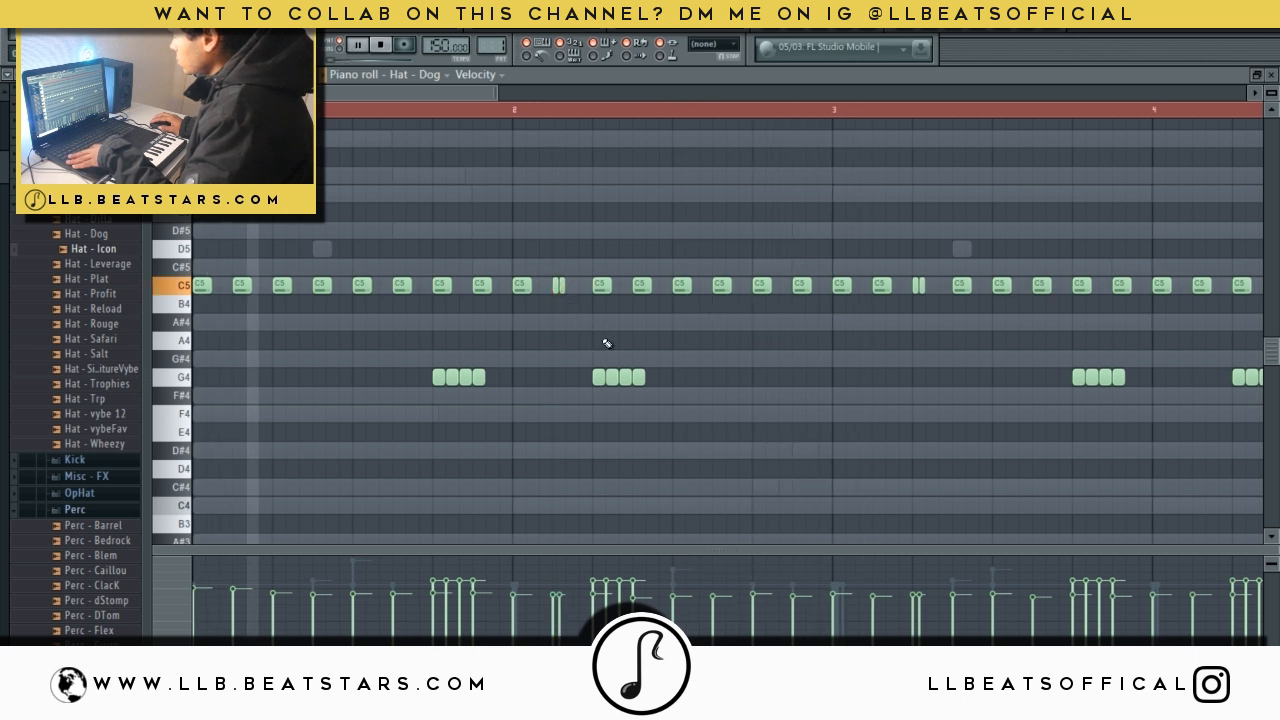
{"action": "left_click_drag", "start_coordinate": [592, 365], "coordinate": [701, 377]}
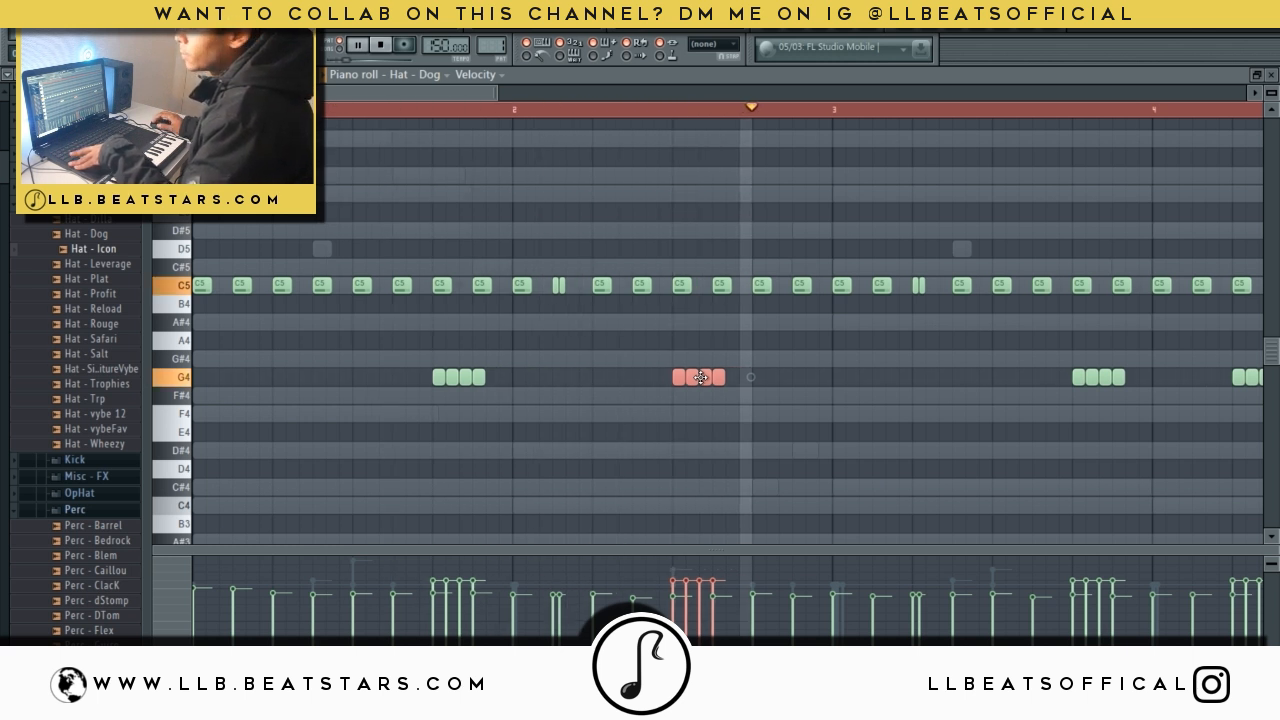
{"action": "right_click", "coordinate": [678, 377]}
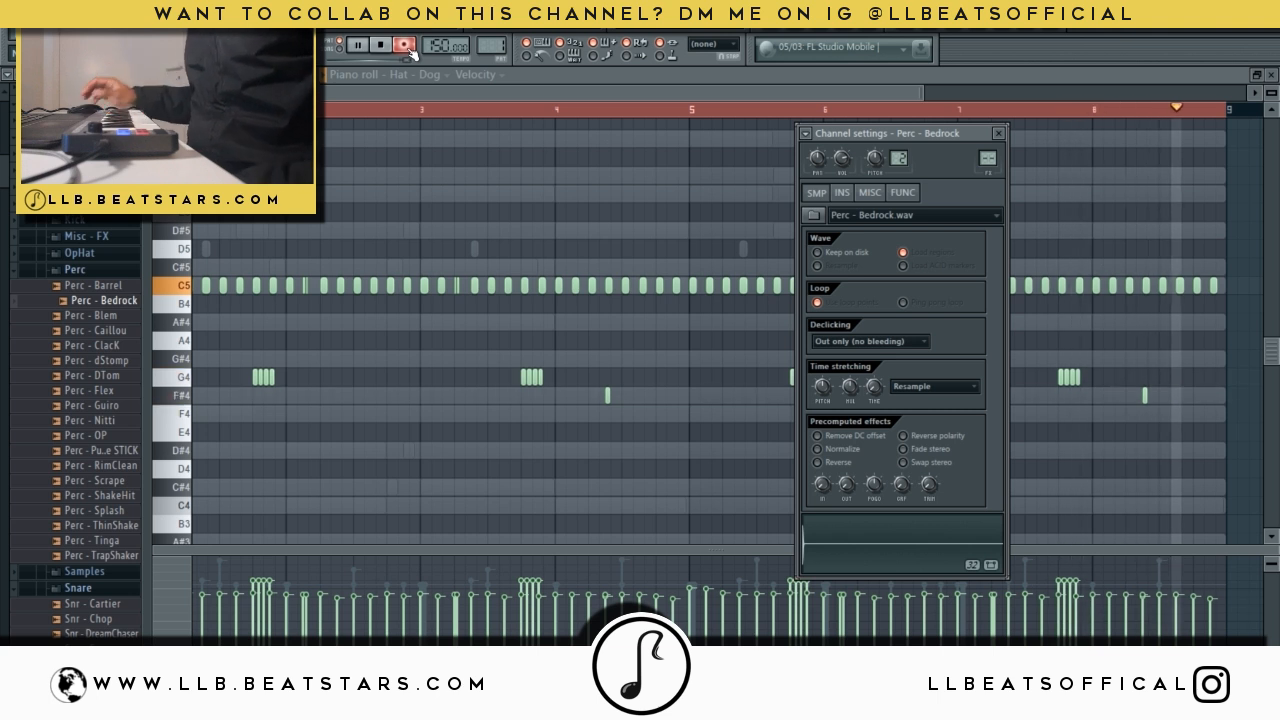
End recording, switch the piano roll to Perc - Bedrock, and quantize the recorded percussion notes.
{"action": "left_click", "coordinate": [406, 46]}
{"action": "left_click", "coordinate": [415, 75]}
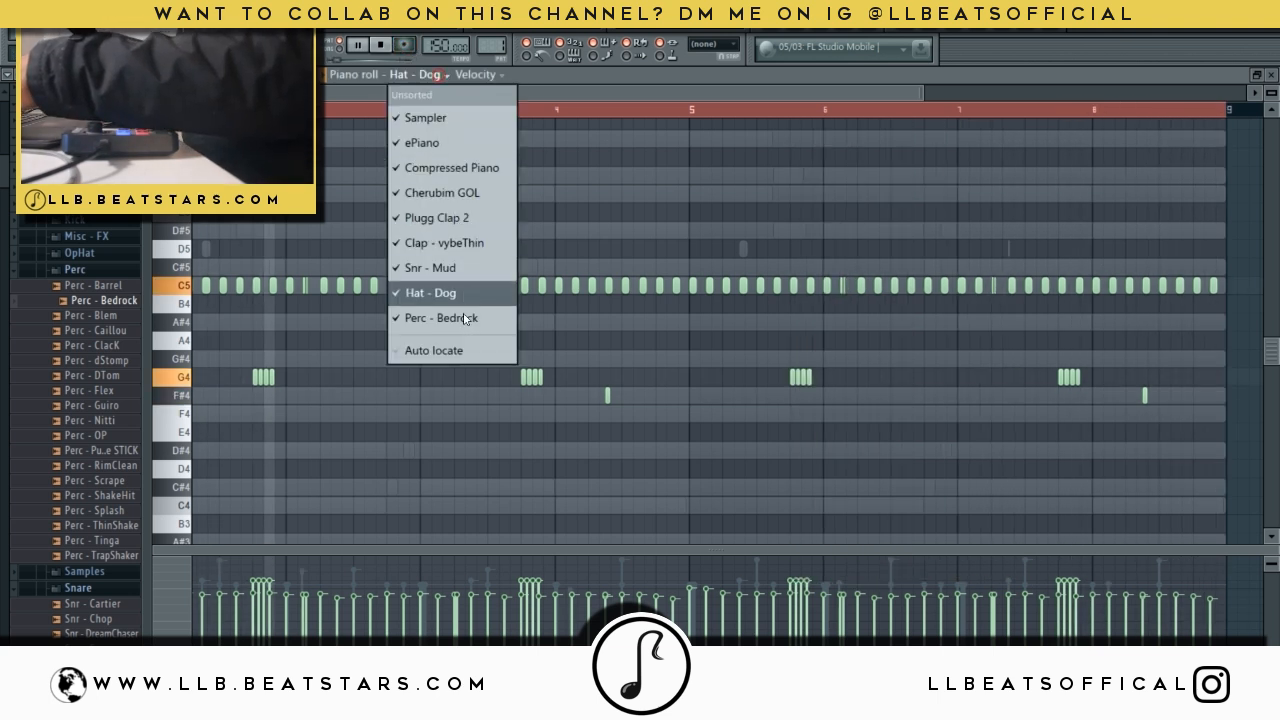
{"action": "left_click", "coordinate": [430, 314]}
{"action": "key", "text": "alt+q"}
{"action": "key", "text": "Return"}
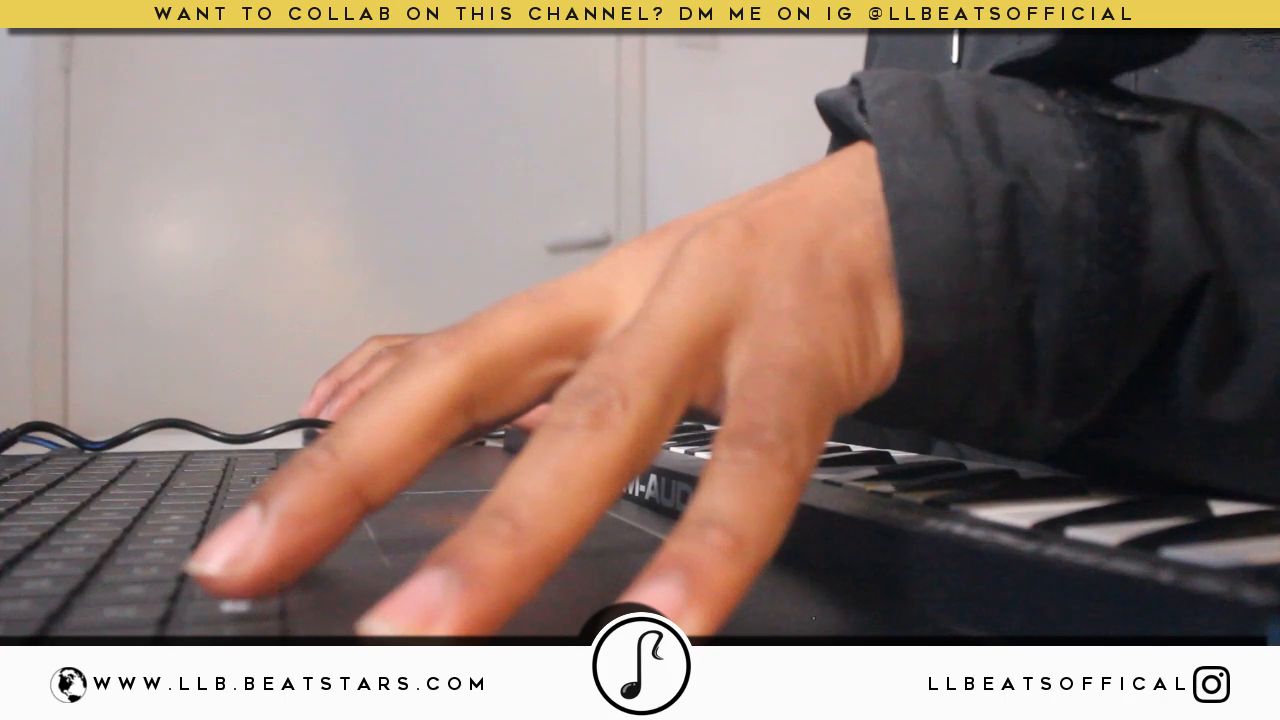
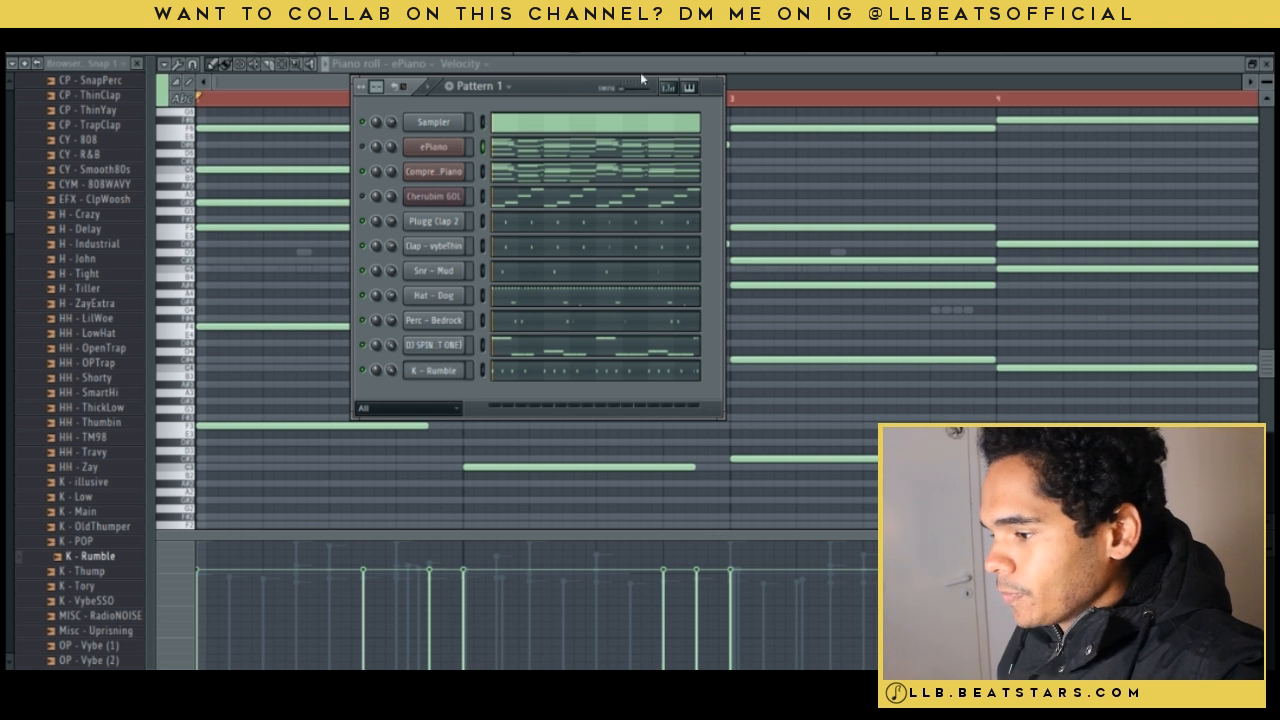
Close the channel rack and switch the piano roll from ePiano to the Sampler channel, showing about six bars.
{"action": "key", "text": "F6"}
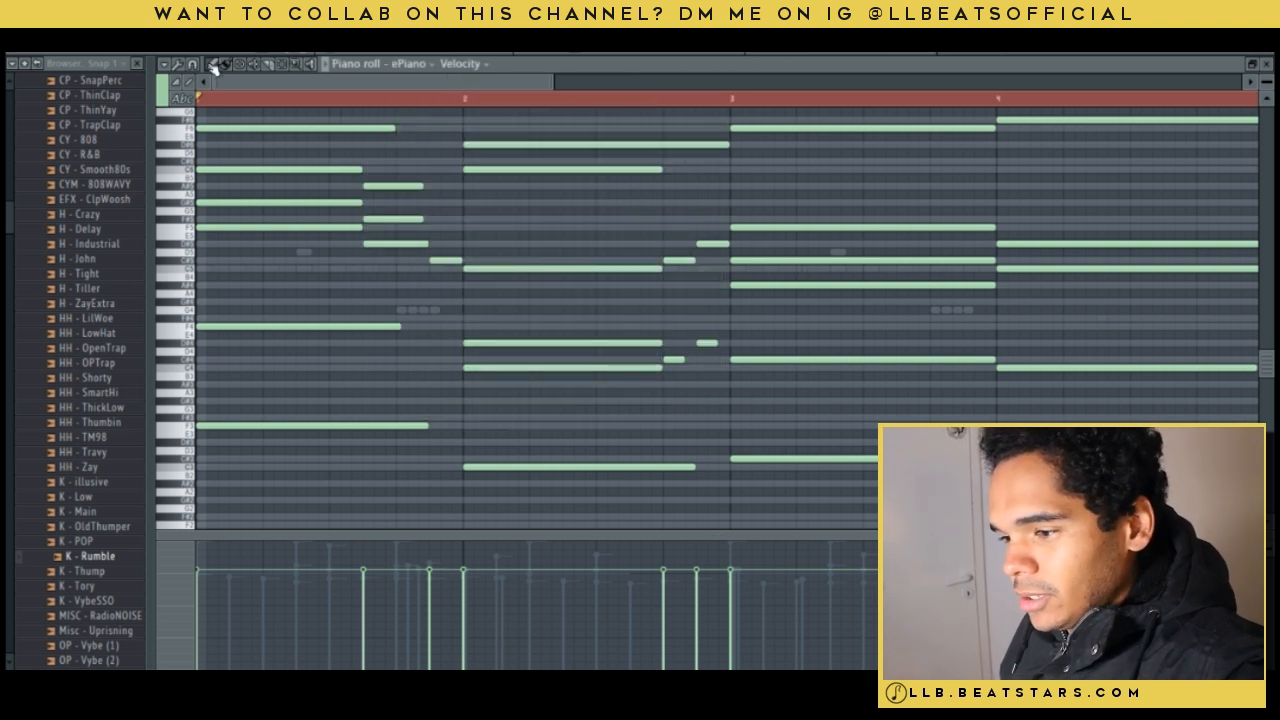
{"action": "left_click", "coordinate": [421, 66]}
{"action": "left_click", "coordinate": [428, 100]}
{"action": "left_click_drag", "start_coordinate": [555, 82], "coordinate": [734, 67]}
Set the piano roll's chord stamp to the Lydian scale.
{"action": "left_click", "coordinate": [165, 64]}
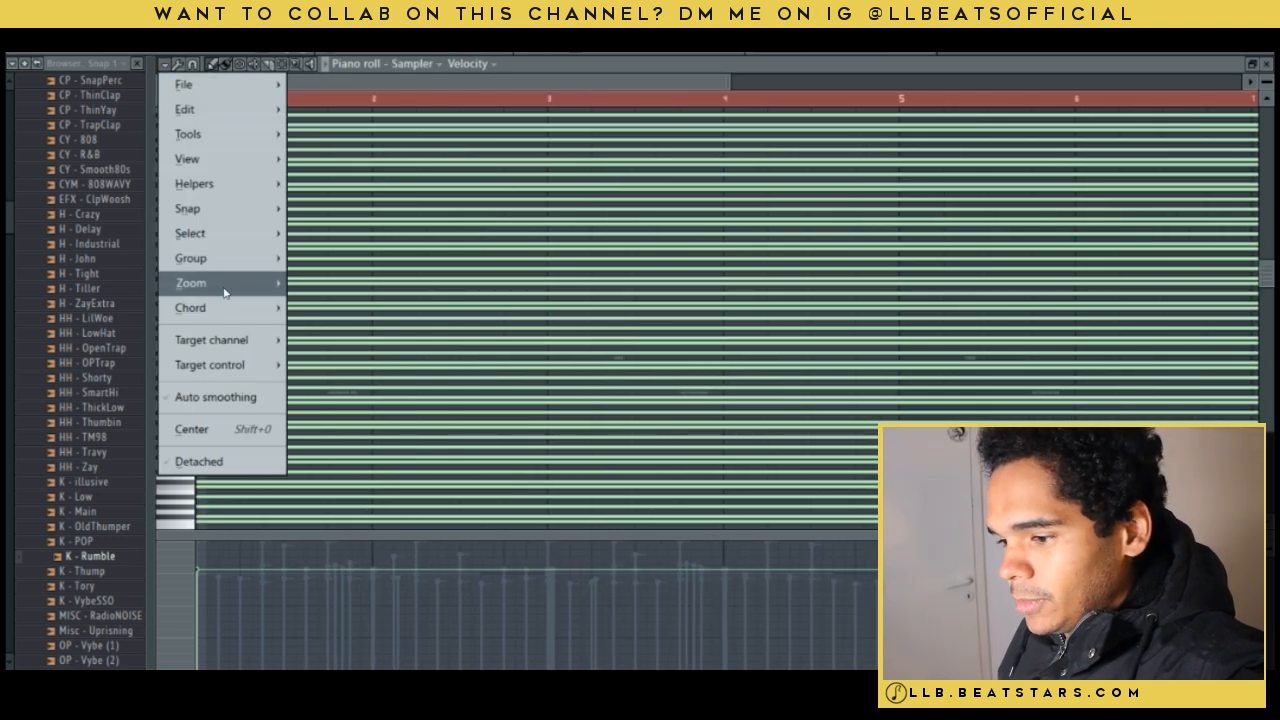
{"action": "mouse_move", "coordinate": [235, 309]}
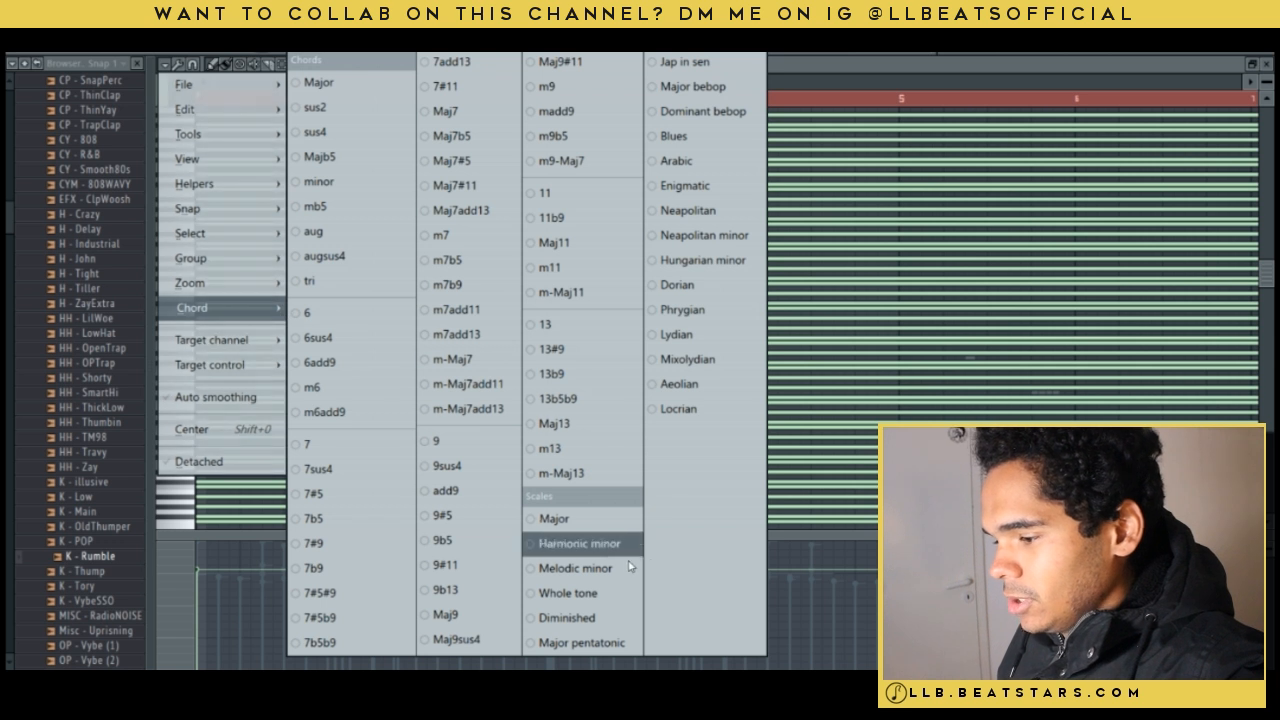
{"action": "left_click", "coordinate": [689, 237]}
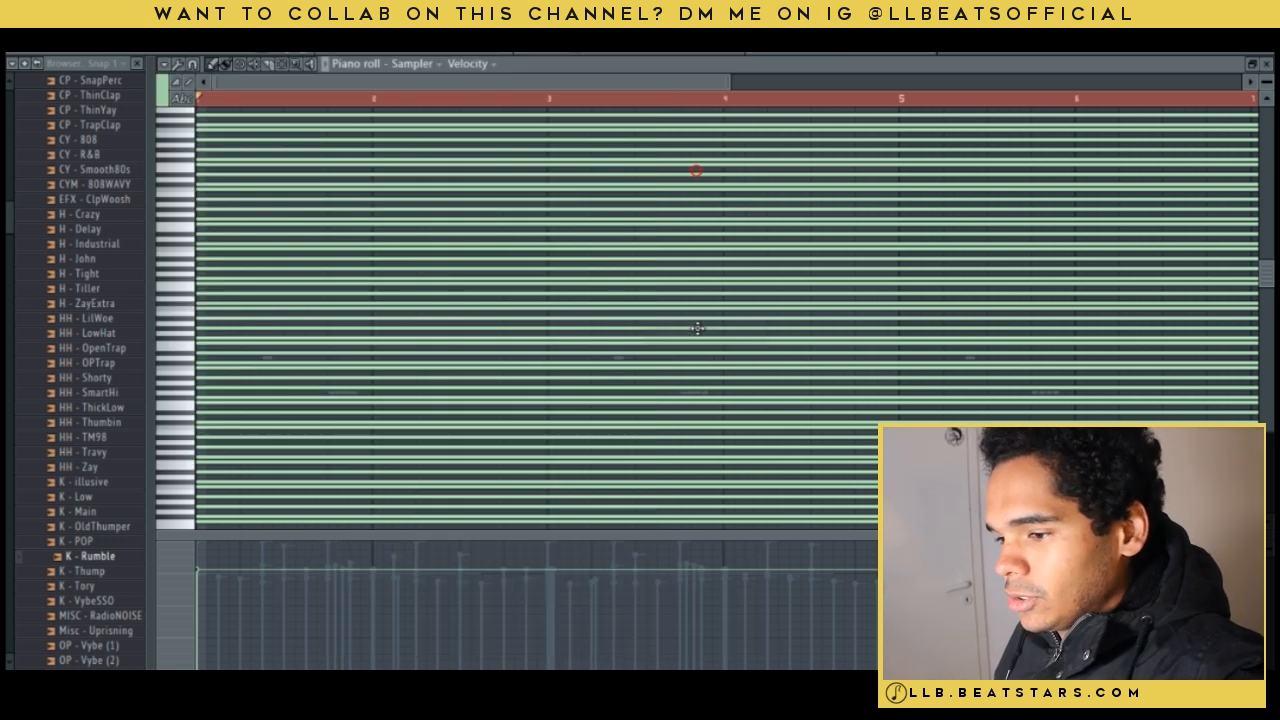
{"action": "left_click", "coordinate": [15, 64]}
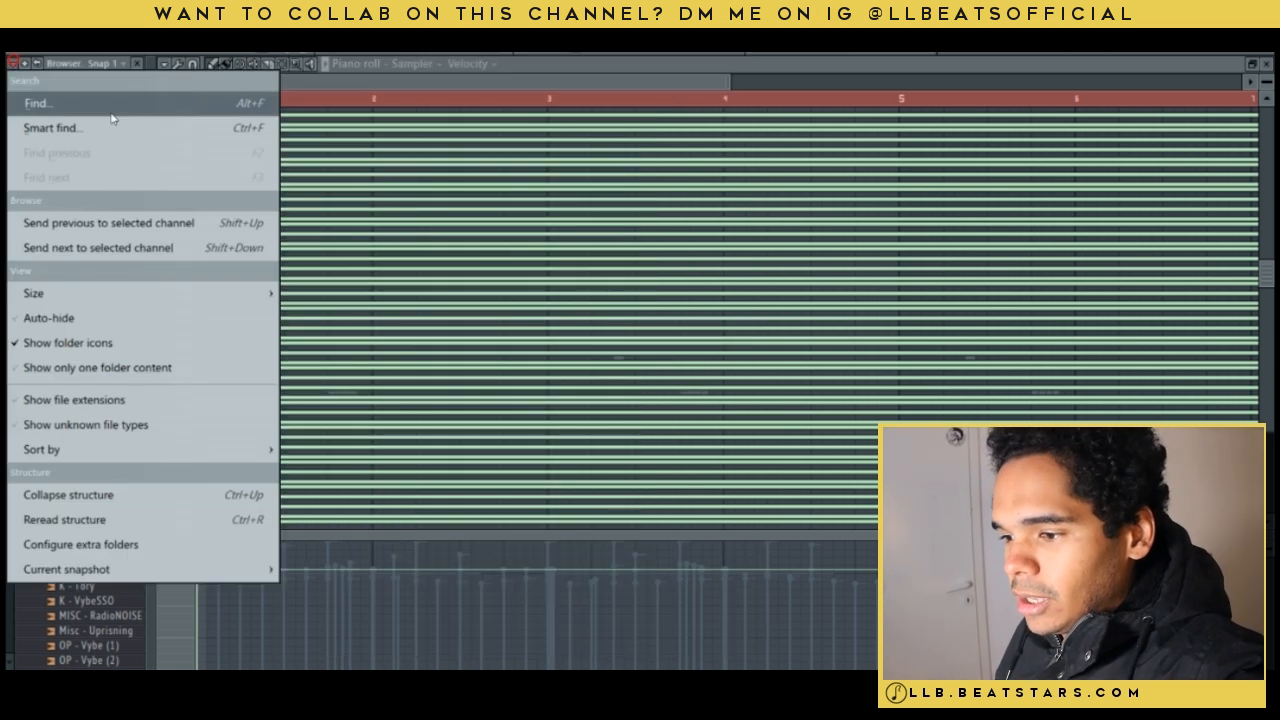
{"action": "left_click", "coordinate": [436, 72]}
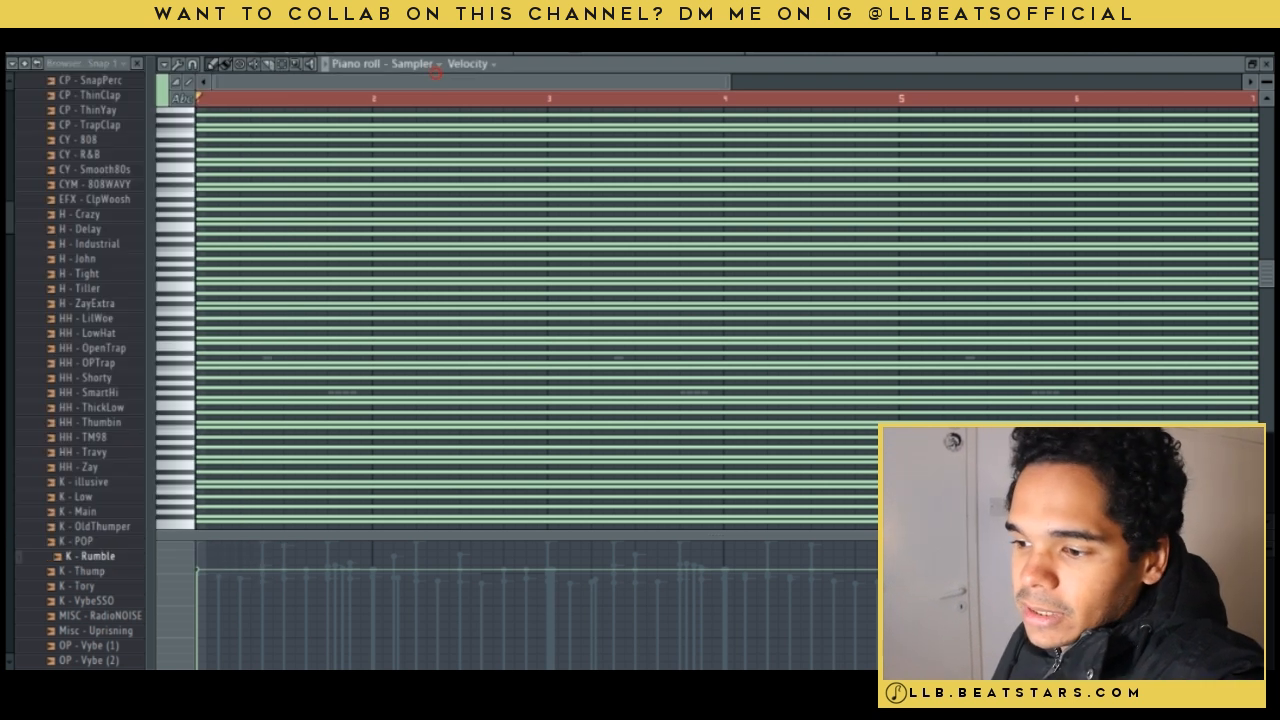
{"action": "left_click", "coordinate": [166, 65]}
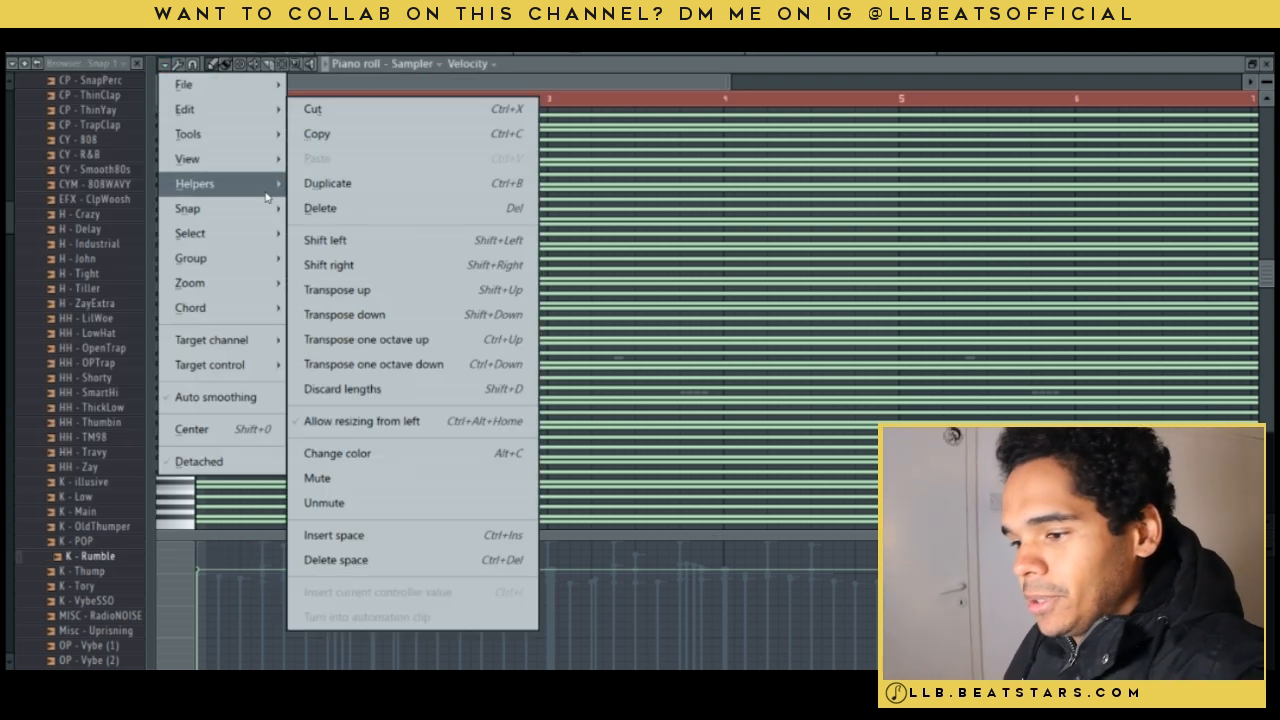
{"action": "left_click", "coordinate": [420, 77]}
Set the piano roll's chord stamp to the Phrygian scale.
{"action": "left_click", "coordinate": [166, 68]}
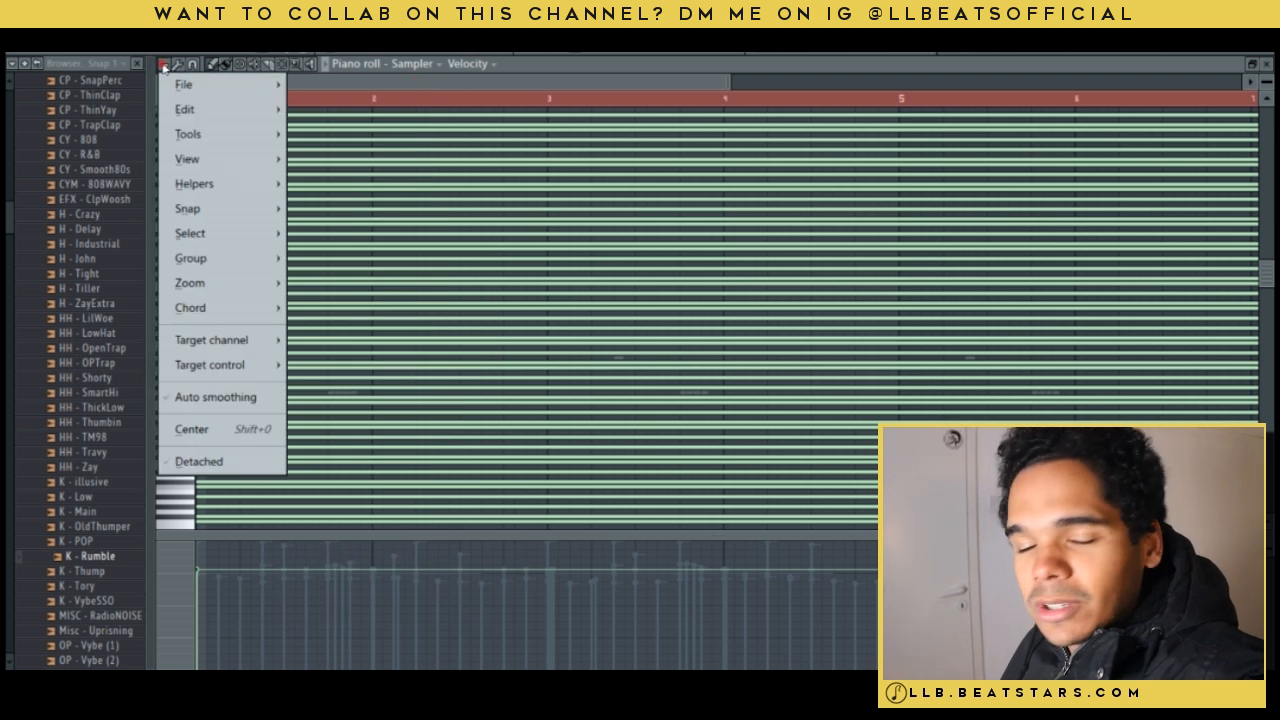
{"action": "mouse_move", "coordinate": [285, 137]}
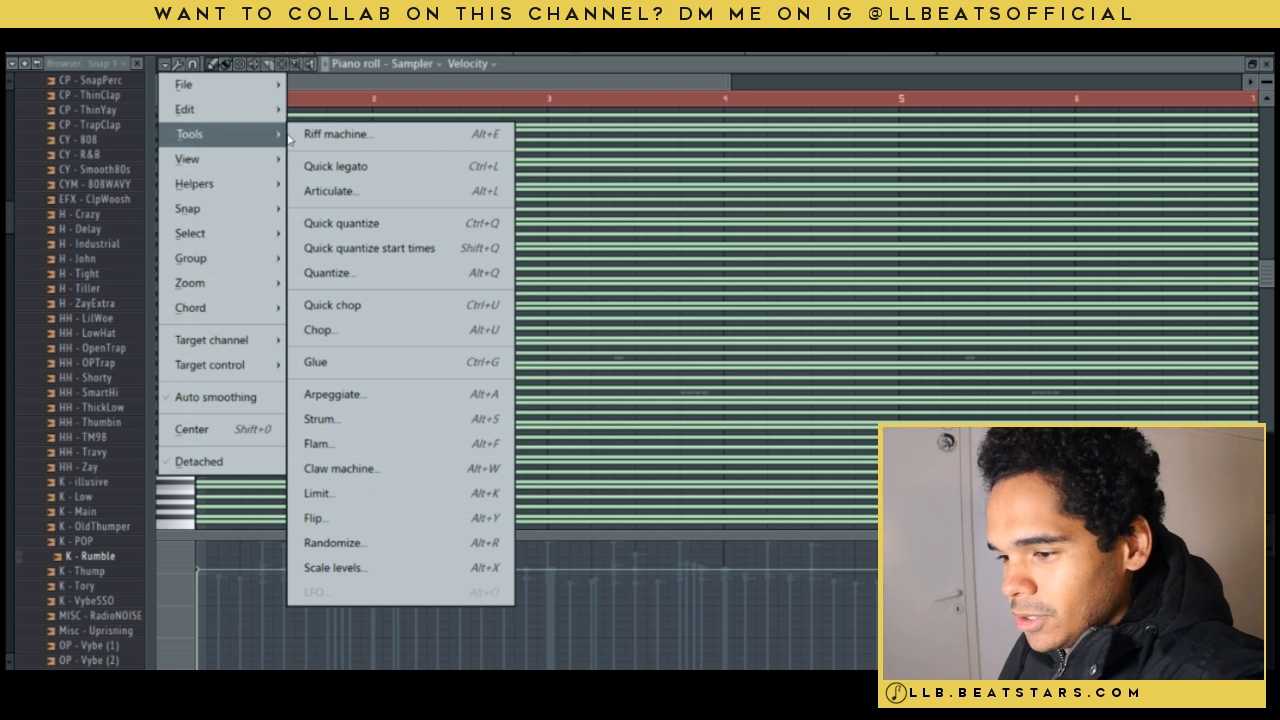
{"action": "mouse_move", "coordinate": [232, 284]}
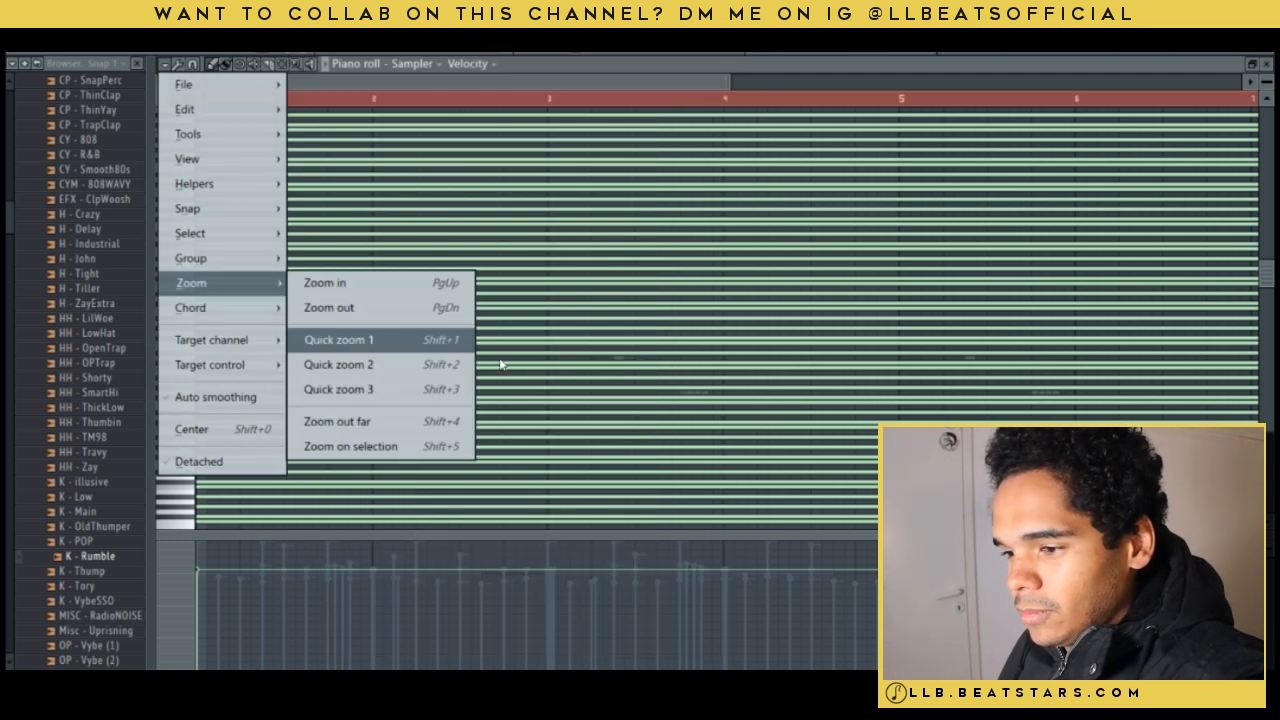
{"action": "mouse_move", "coordinate": [251, 316]}
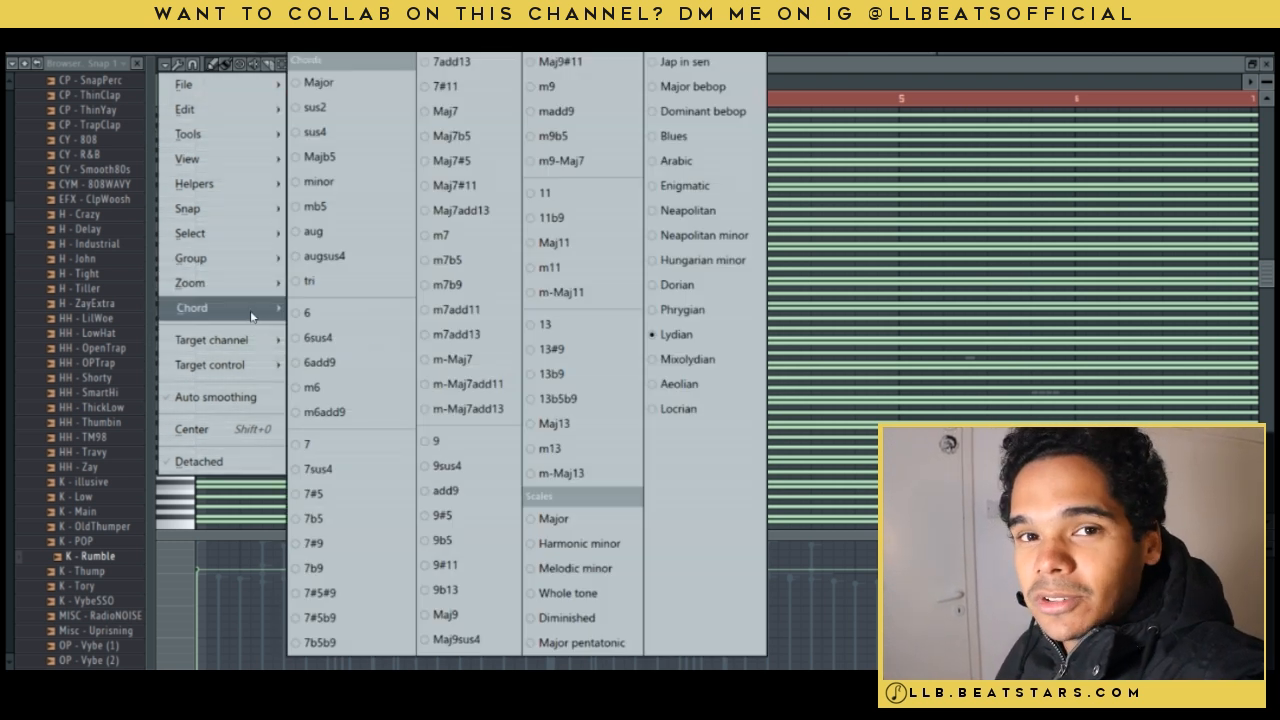
{"action": "left_click", "coordinate": [693, 311]}
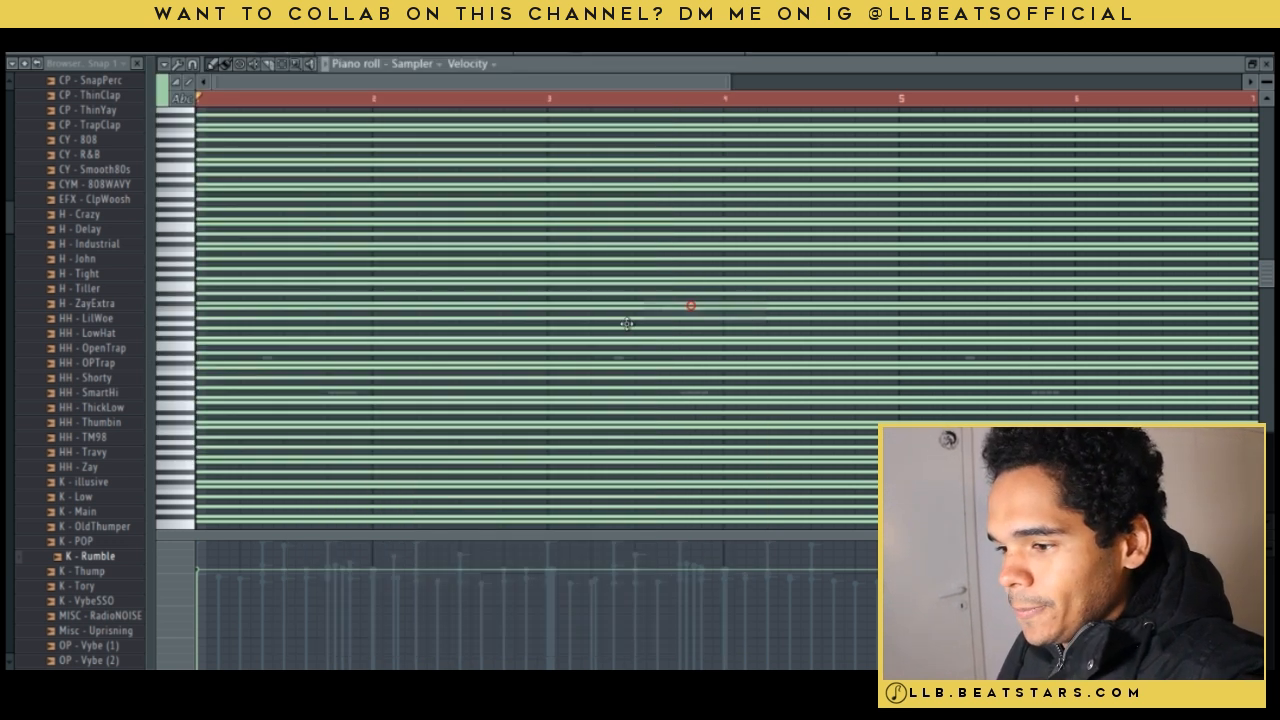
Select and delete all existing scale guide notes in the Sampler channel.
{"action": "scroll", "coordinate": [268, 215], "scroll_direction": "up", "scroll_amount": 5}
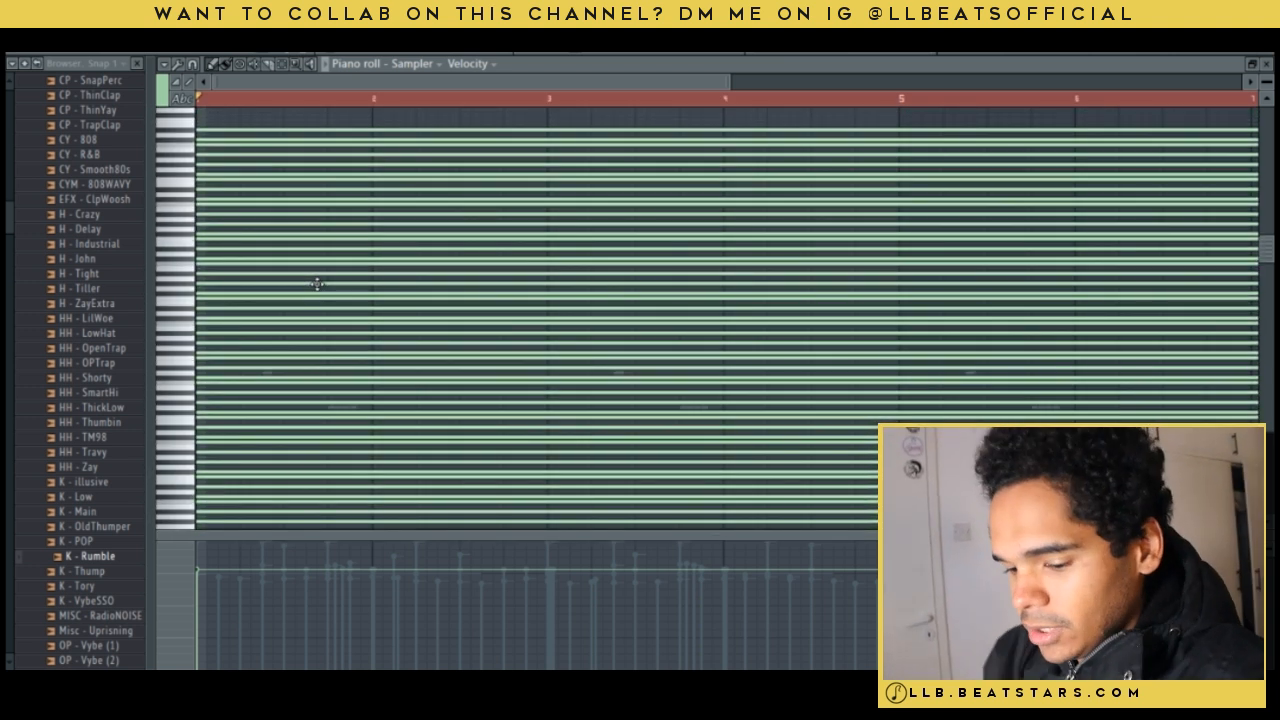
{"action": "key", "text": "ctrl+a"}
{"action": "key", "text": "Delete"}
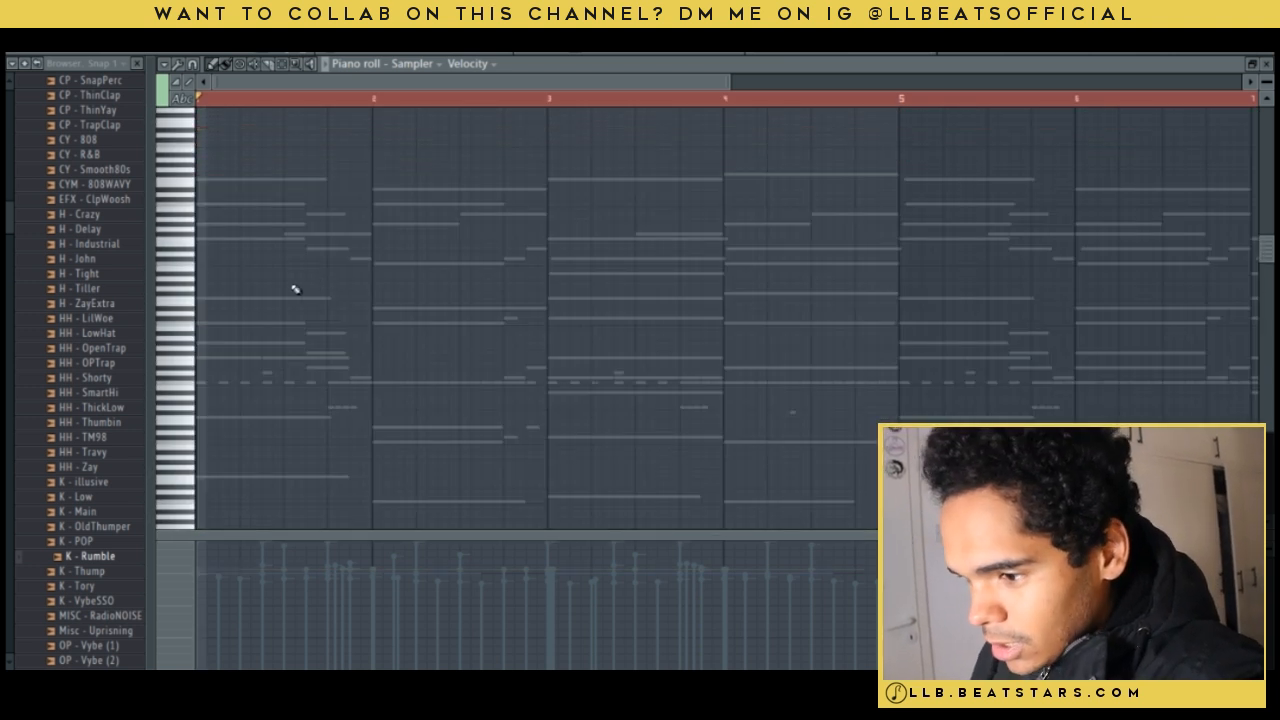
Stamp the Phrygian scale from F6 and again from F7 at the start of bar 1 in the Sampler channel.
{"action": "left_click_drag", "start_coordinate": [209, 298], "coordinate": [195, 297]}
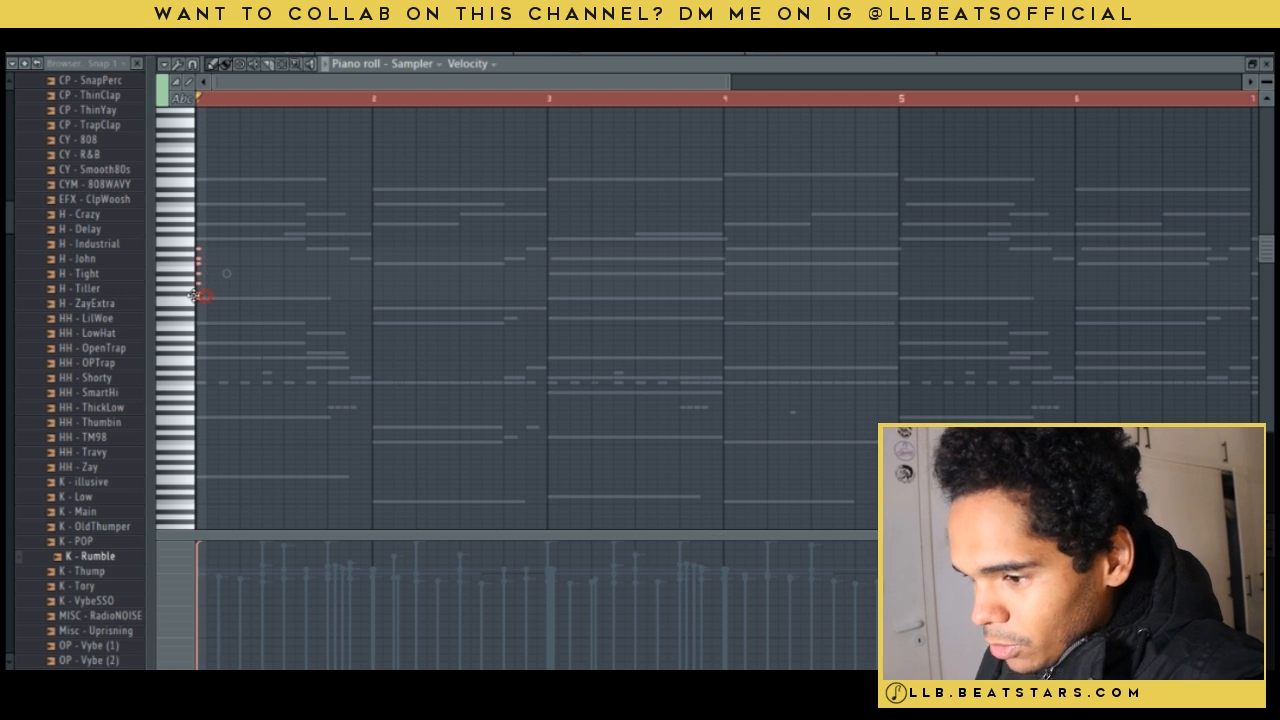
{"action": "left_click_drag", "start_coordinate": [209, 240], "coordinate": [193, 240]}
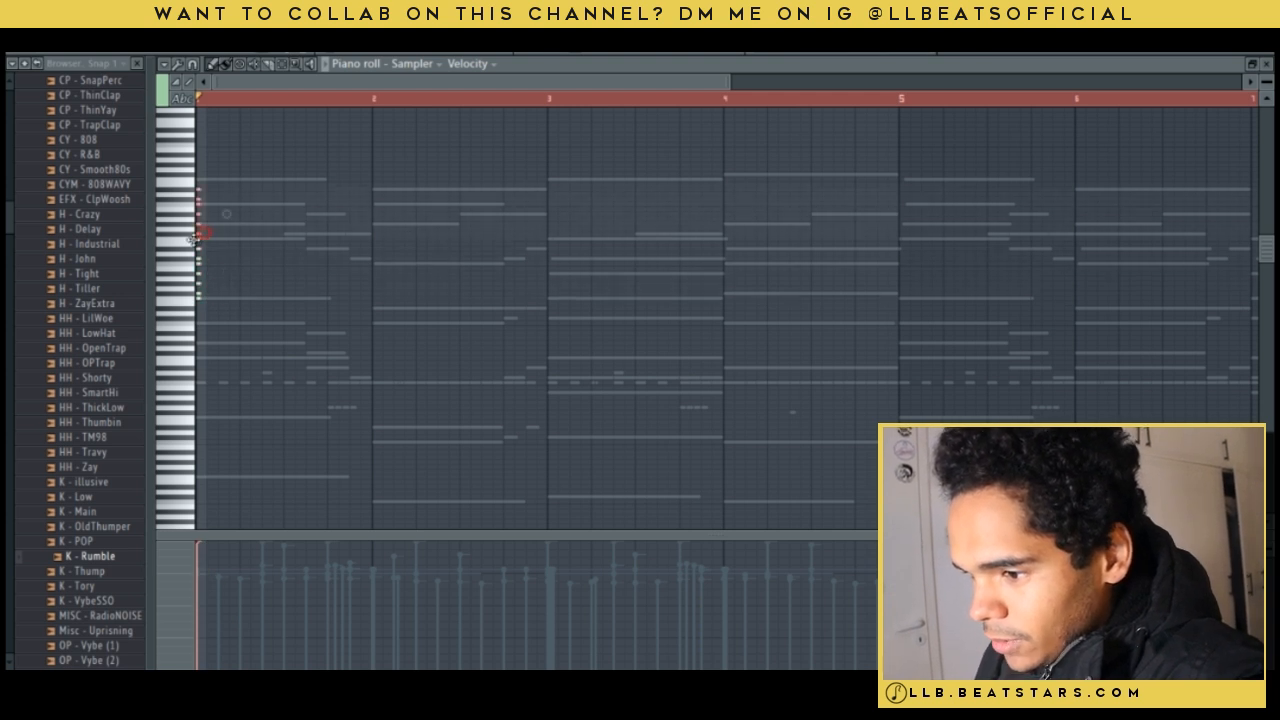
{"action": "left_click_drag", "start_coordinate": [1267, 82], "coordinate": [267, 80]}
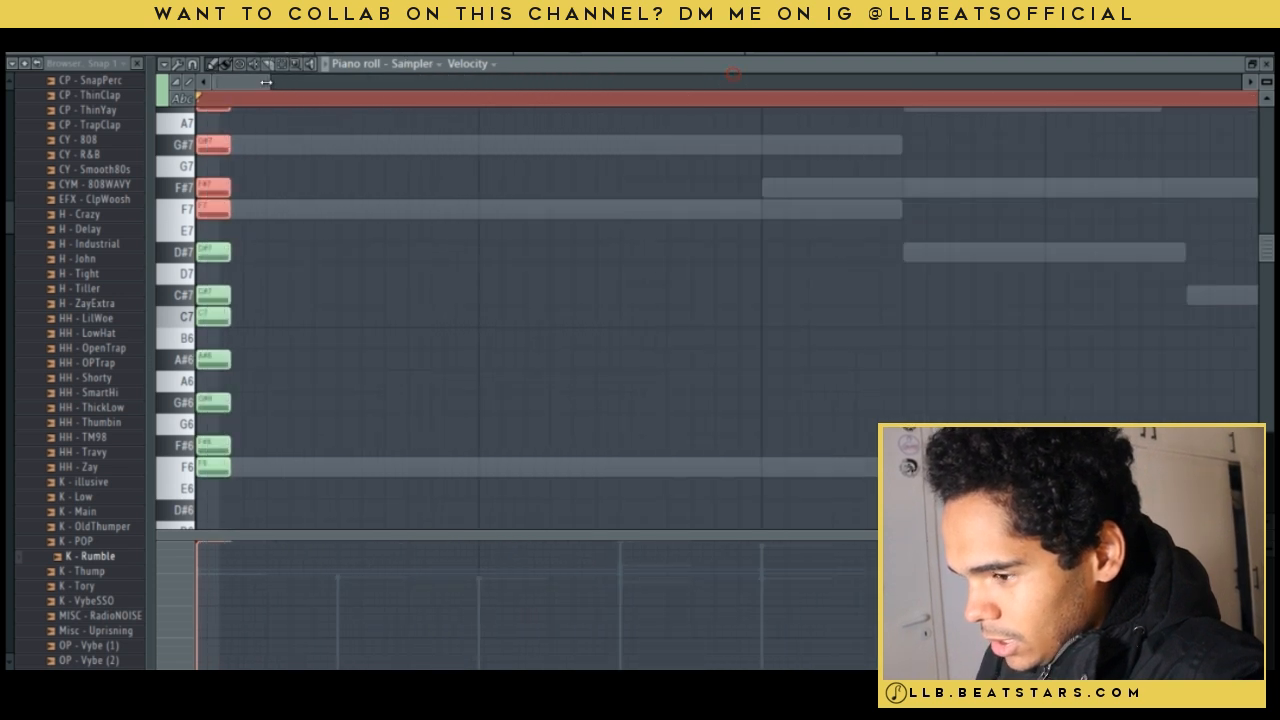
{"action": "scroll", "coordinate": [334, 246], "scroll_direction": "up", "scroll_amount": 6}
Stamp the Phrygian scale into the lower octaves of the Sampler channel, down to F3, at the start of bar 1.
{"action": "scroll", "coordinate": [225, 337], "scroll_direction": "down", "scroll_amount": 10}
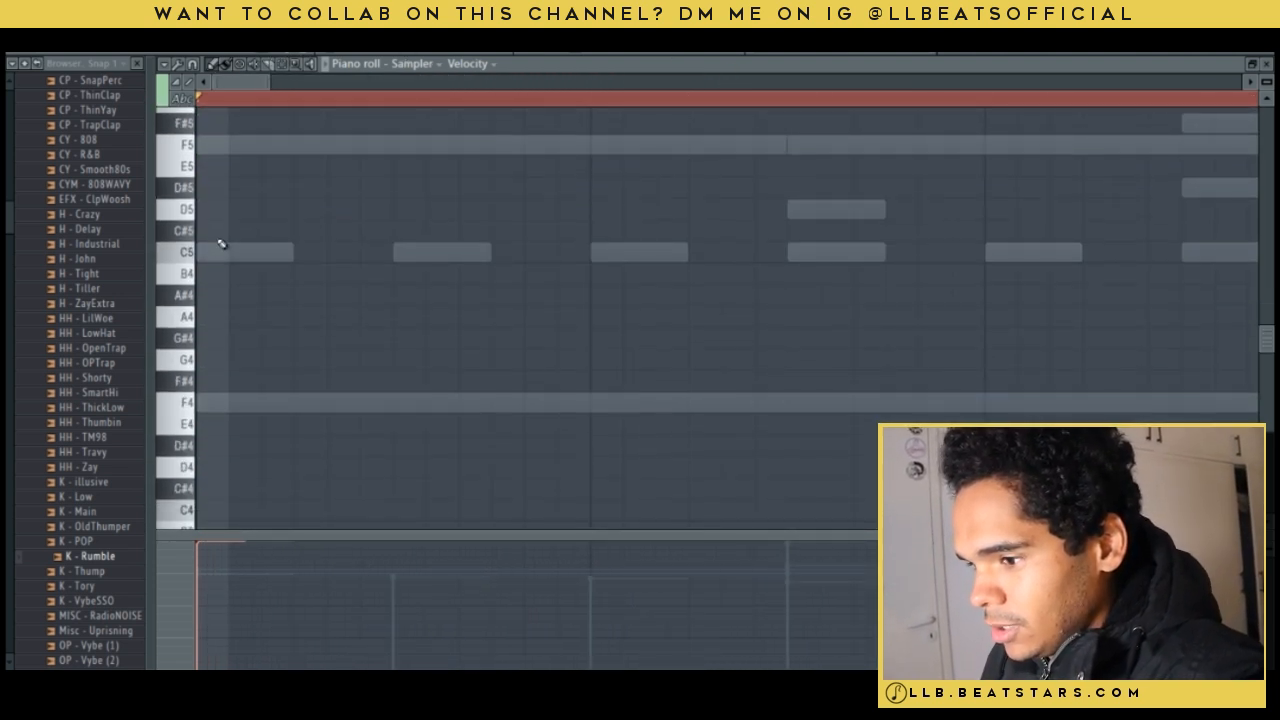
{"action": "scroll", "coordinate": [224, 250], "scroll_direction": "down", "scroll_amount": 4}
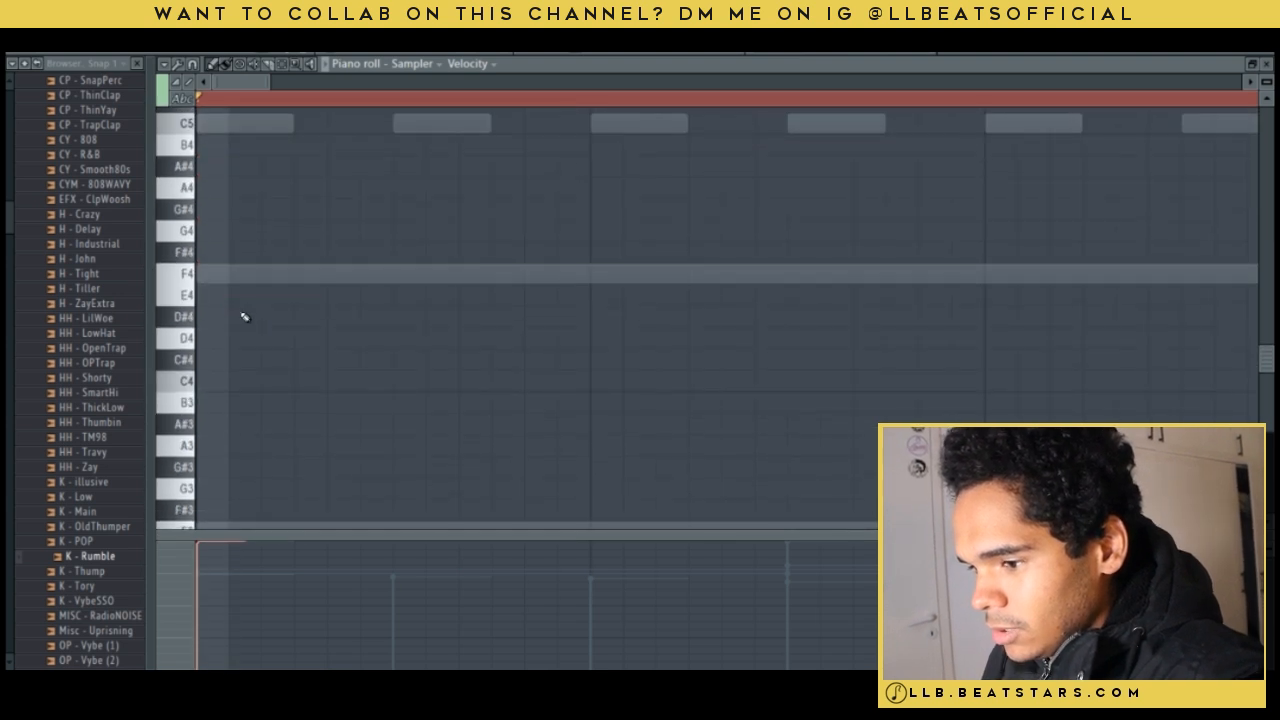
{"action": "scroll", "coordinate": [216, 310], "scroll_direction": "down", "scroll_amount": 6}
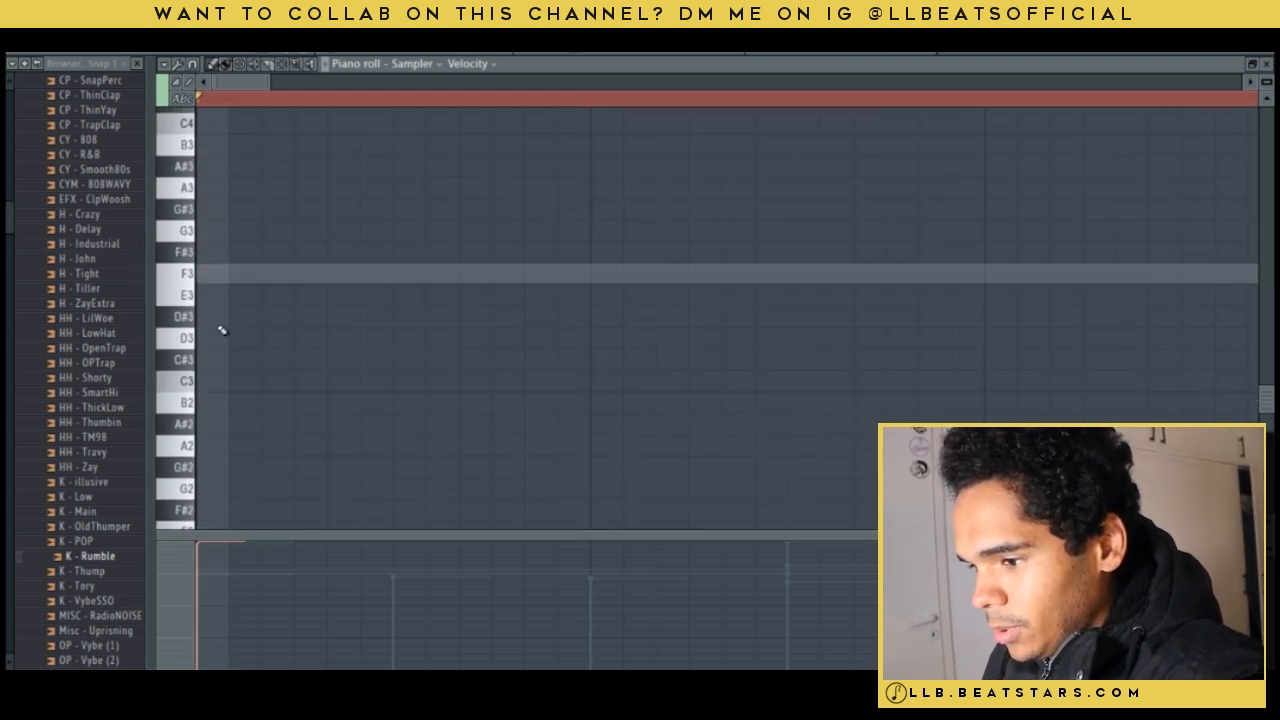
{"action": "left_click", "coordinate": [223, 276]}
Extend all the scale guide notes in the Sampler channel to the end of bar 8.
{"action": "scroll", "coordinate": [238, 307], "scroll_direction": "up", "scroll_amount": 8}
{"action": "left_click_drag", "start_coordinate": [270, 82], "coordinate": [1258, 82]}
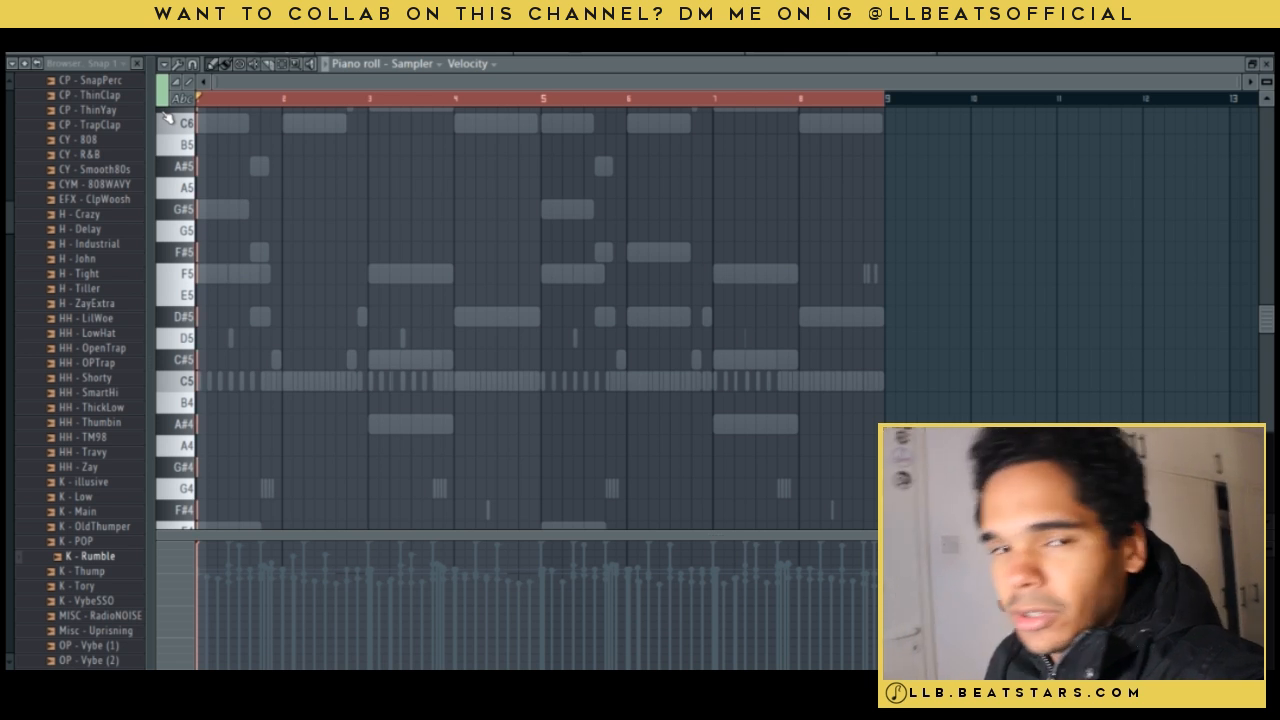
{"action": "left_click_drag", "start_coordinate": [201, 122], "coordinate": [885, 192]}
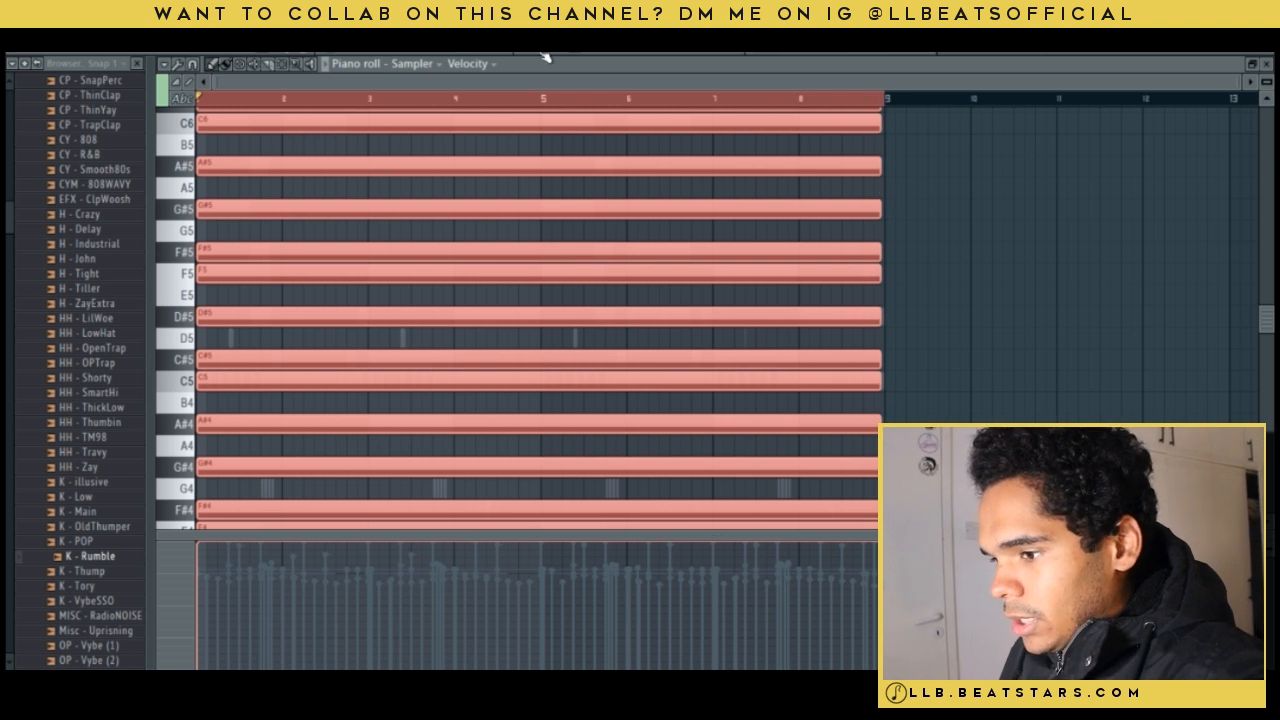
Switch the piano roll to the ePiano channel and examine its melody and chord notes against the Phrygian guide notes.
{"action": "left_click", "coordinate": [400, 66]}
{"action": "left_click", "coordinate": [430, 130]}
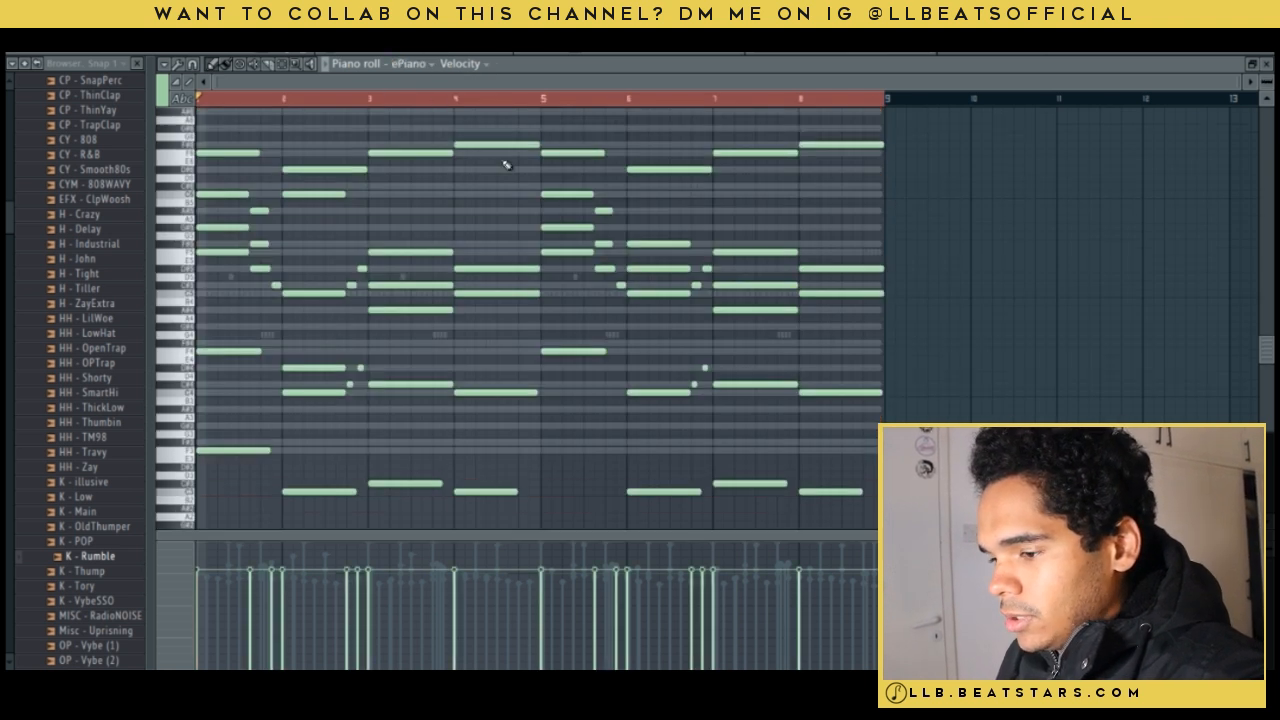
{"action": "scroll", "coordinate": [477, 245], "scroll_direction": "up", "scroll_amount": 2}
{"action": "scroll", "coordinate": [477, 245], "scroll_direction": "down", "scroll_amount": 2}
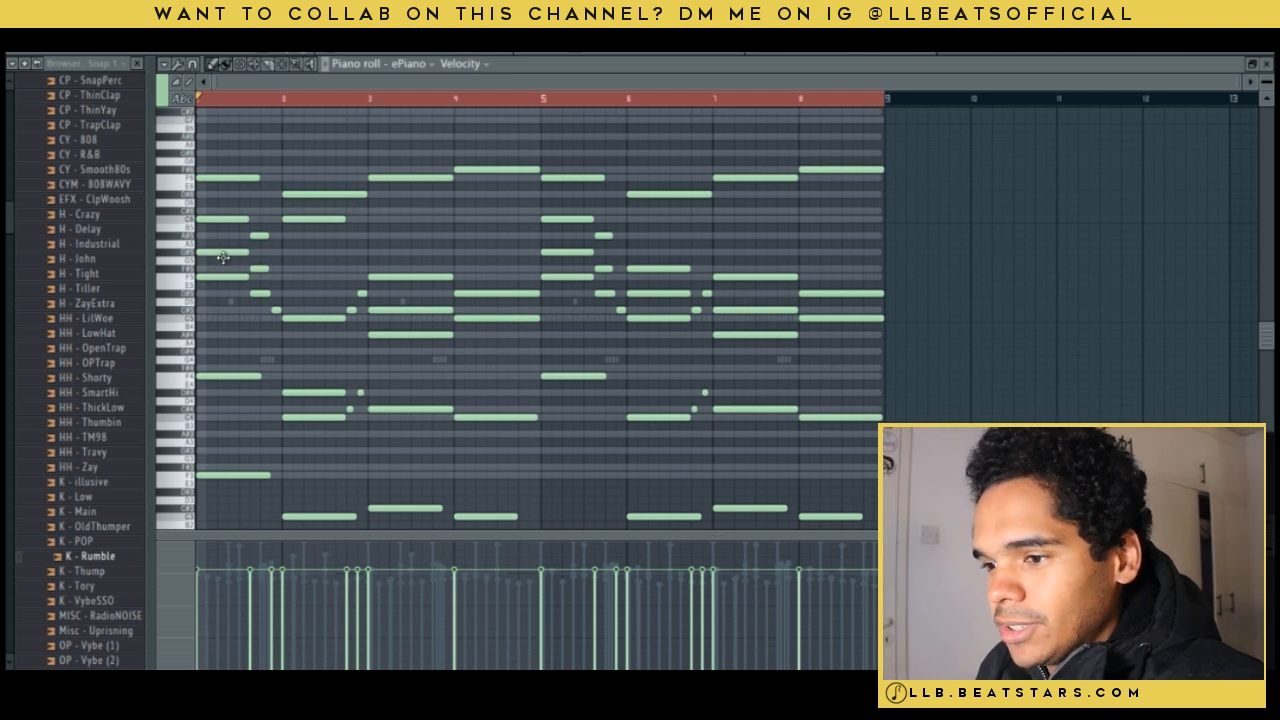
{"action": "left_click_drag", "start_coordinate": [1267, 82], "coordinate": [1267, 79]}
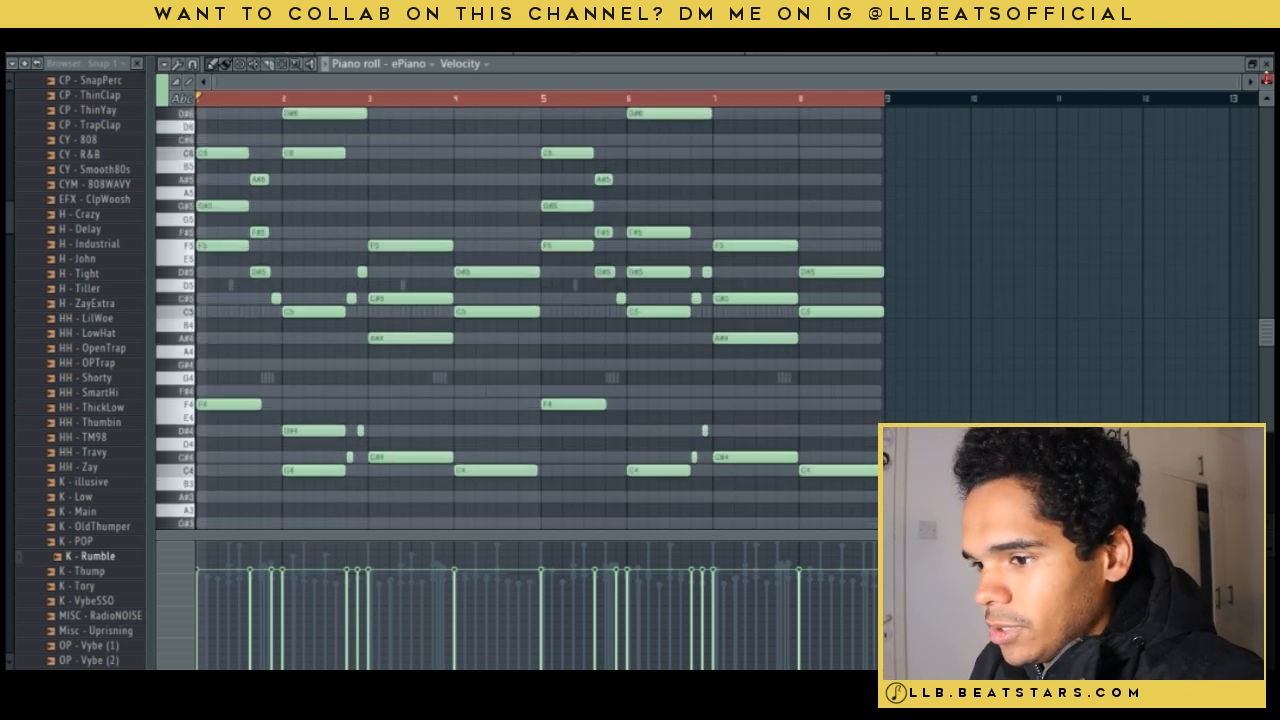
{"action": "scroll", "coordinate": [270, 230], "scroll_direction": "up", "scroll_amount": 2}
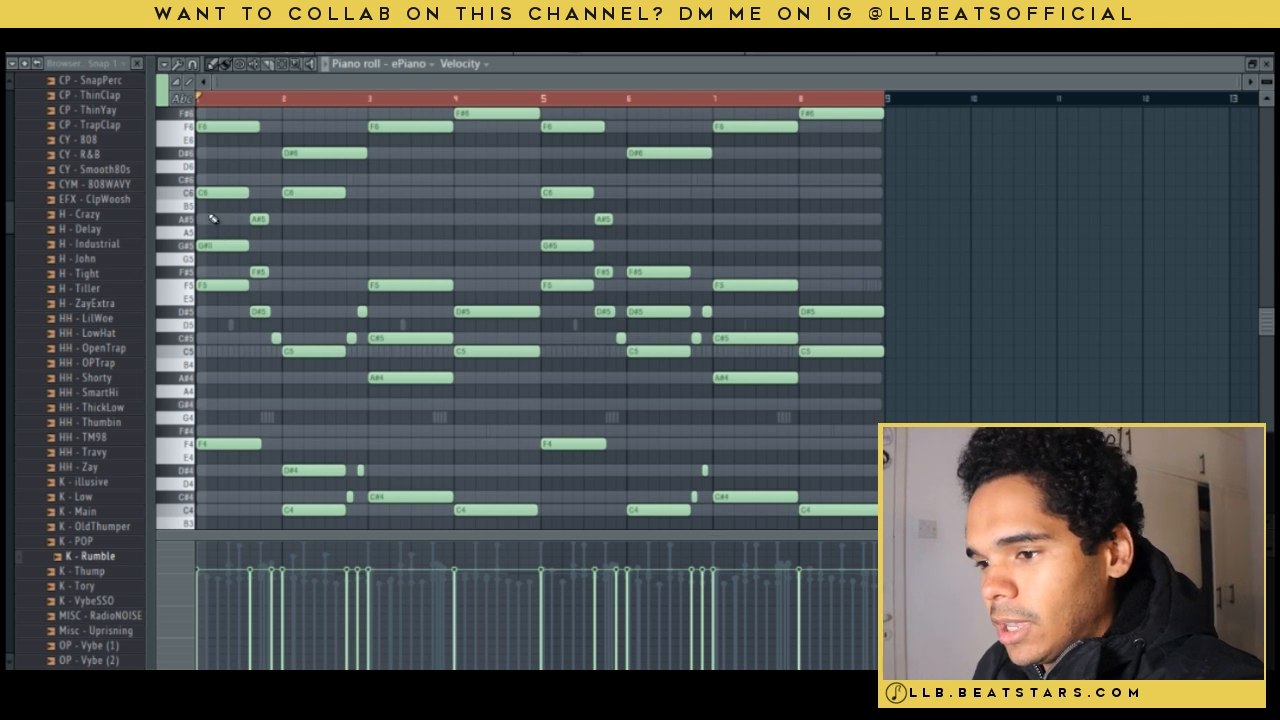
{"action": "scroll", "coordinate": [225, 200], "scroll_direction": "down", "scroll_amount": 3}
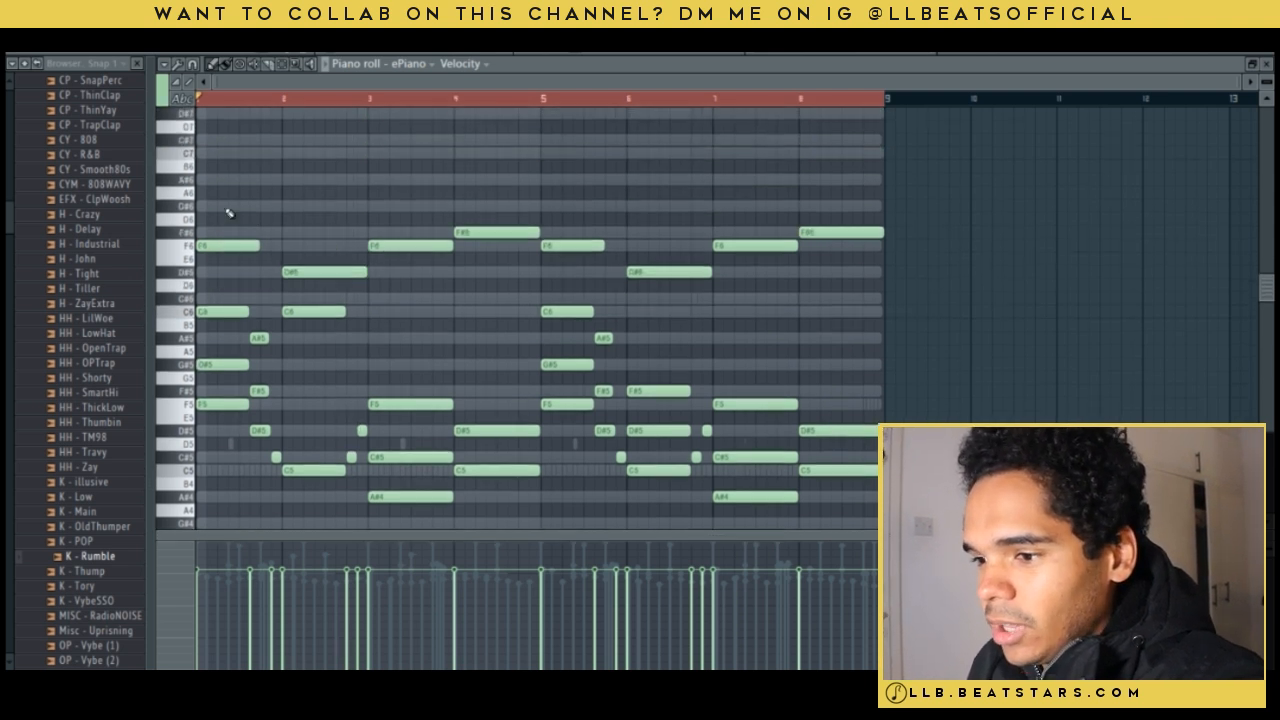
{"action": "scroll", "coordinate": [247, 370], "scroll_direction": "down", "scroll_amount": 4}
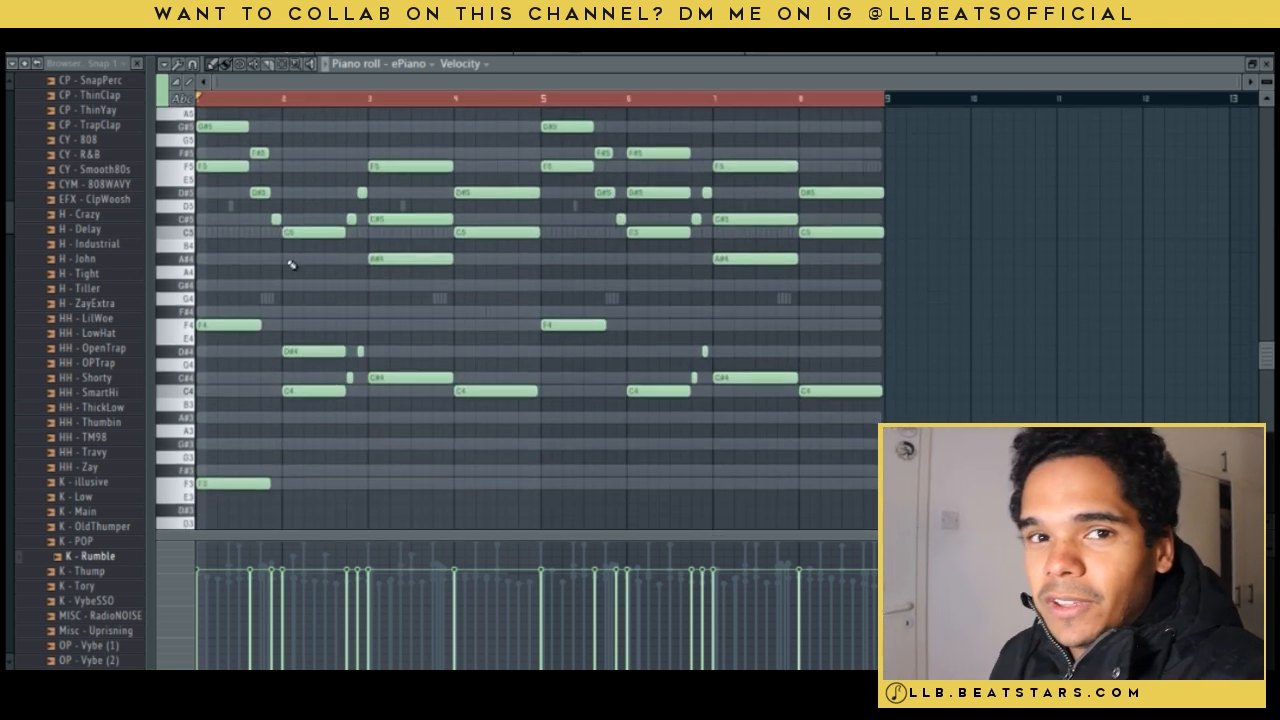
{"action": "scroll", "coordinate": [291, 264], "scroll_direction": "up", "scroll_amount": 5}
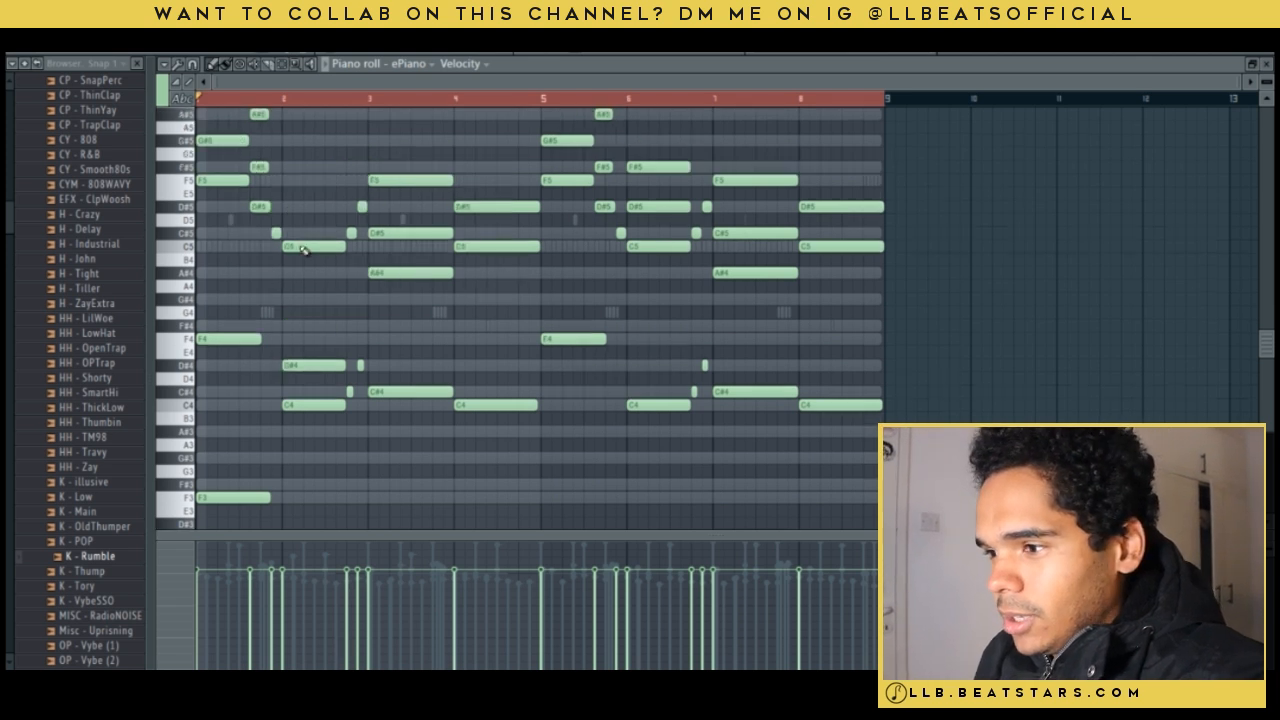
Solo the ePiano channel in the channel rack and play the pattern to hear it alone.
{"action": "key", "text": "F6"}
{"action": "right_click", "coordinate": [364, 147]}
{"action": "left_click", "coordinate": [371, 152]}
{"action": "key", "text": "space"}
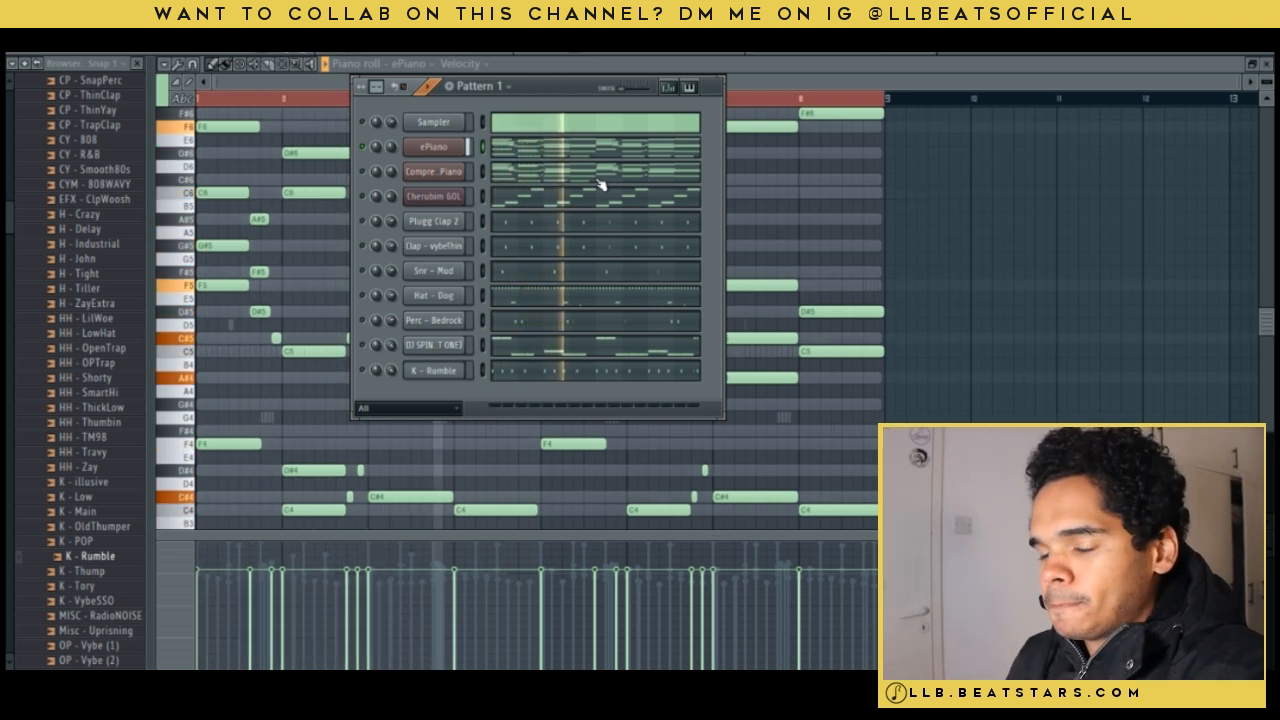
{"action": "key", "text": "space"}
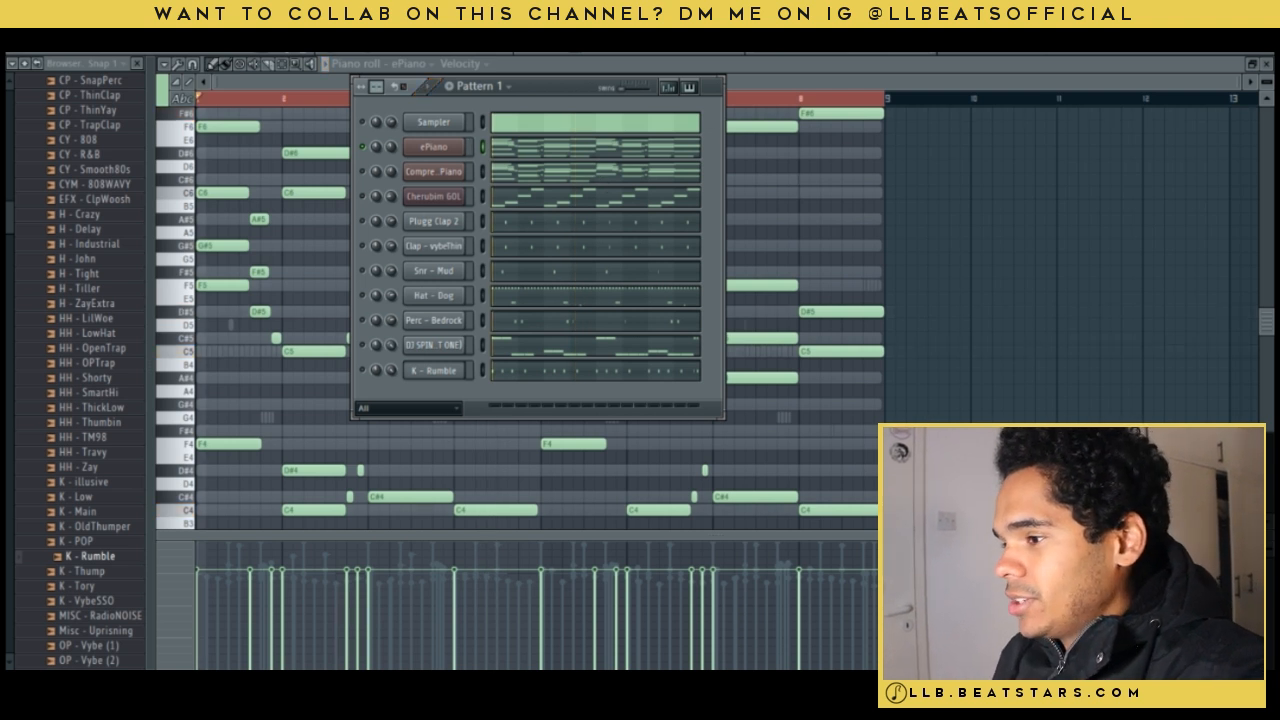
Open the Gross Beat effect on the ePiano mixer track.
{"action": "key", "text": "F9"}
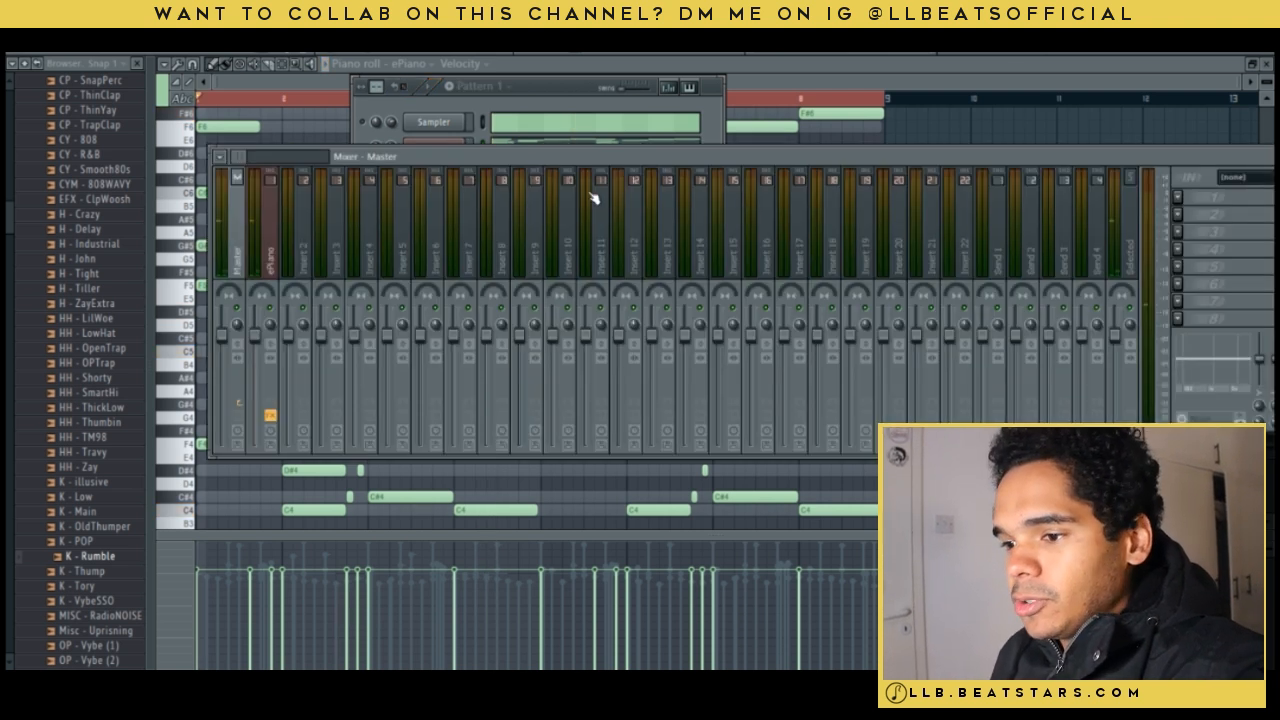
{"action": "left_click", "coordinate": [280, 228]}
{"action": "left_click", "coordinate": [1267, 213]}
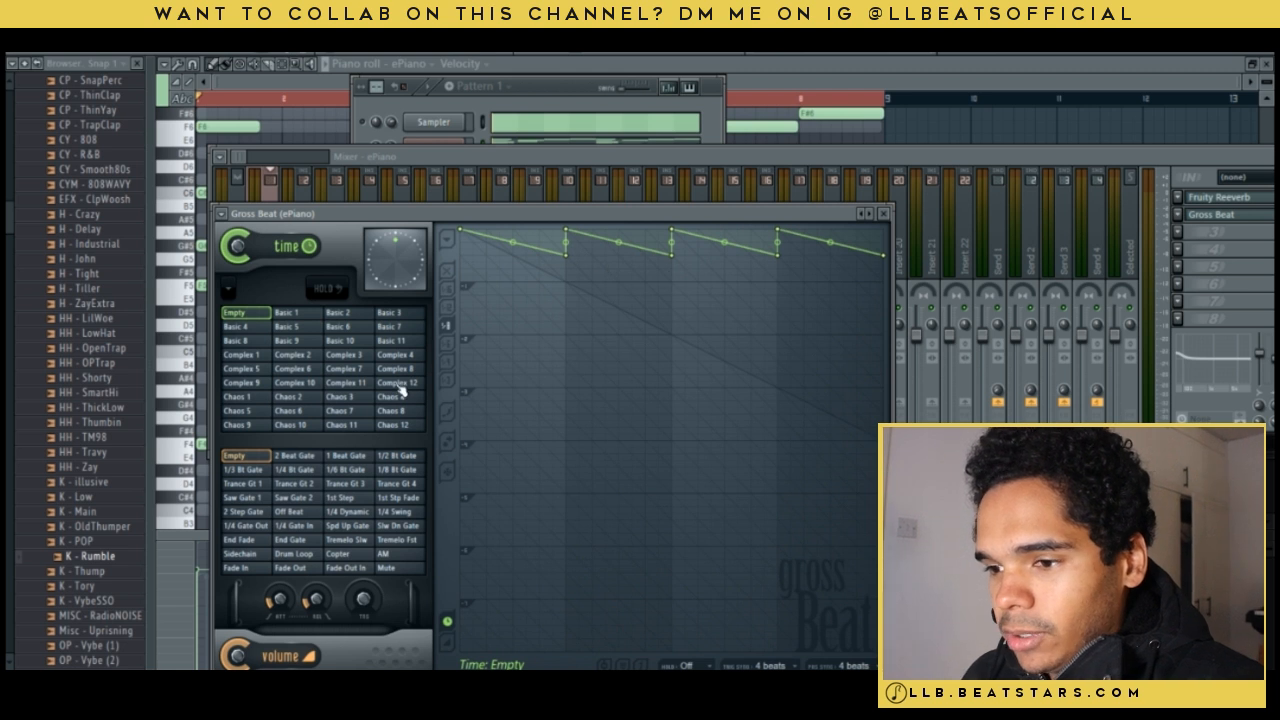
Try Gross Beat's 1/2 Speed time effect on the ePiano and play the pattern.
{"action": "left_click", "coordinate": [869, 216]}
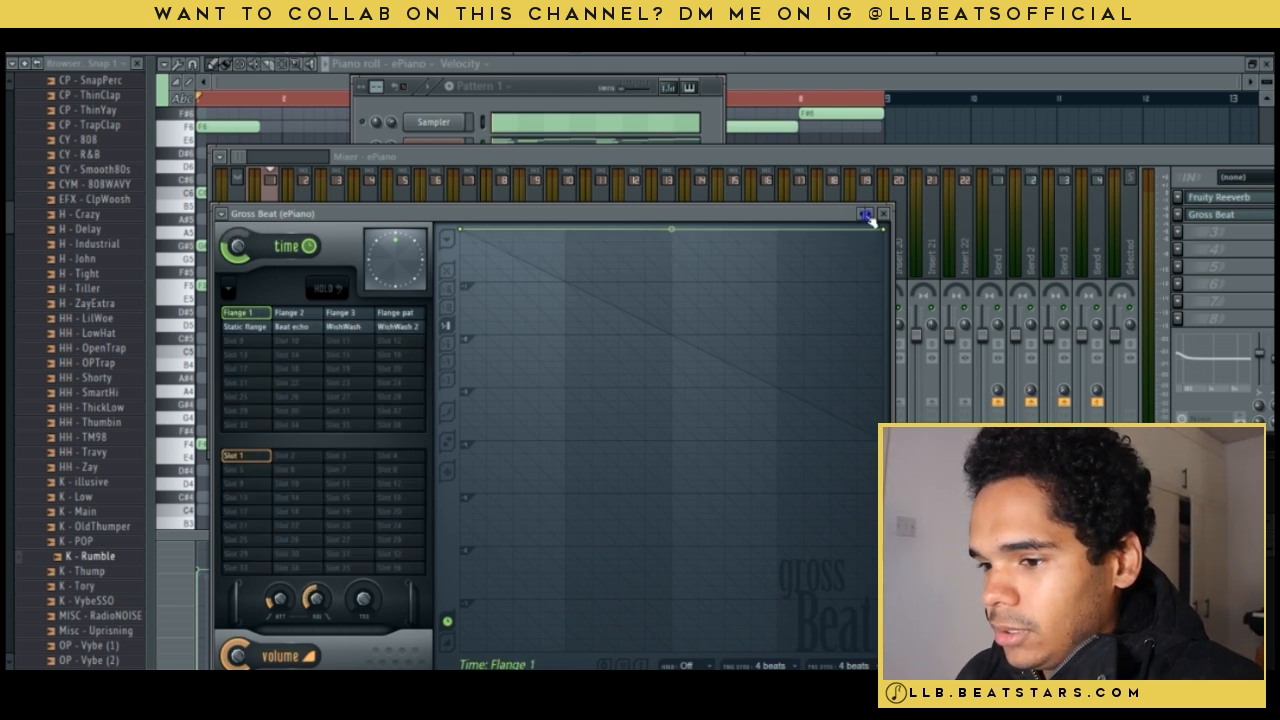
{"action": "left_click", "coordinate": [348, 410]}
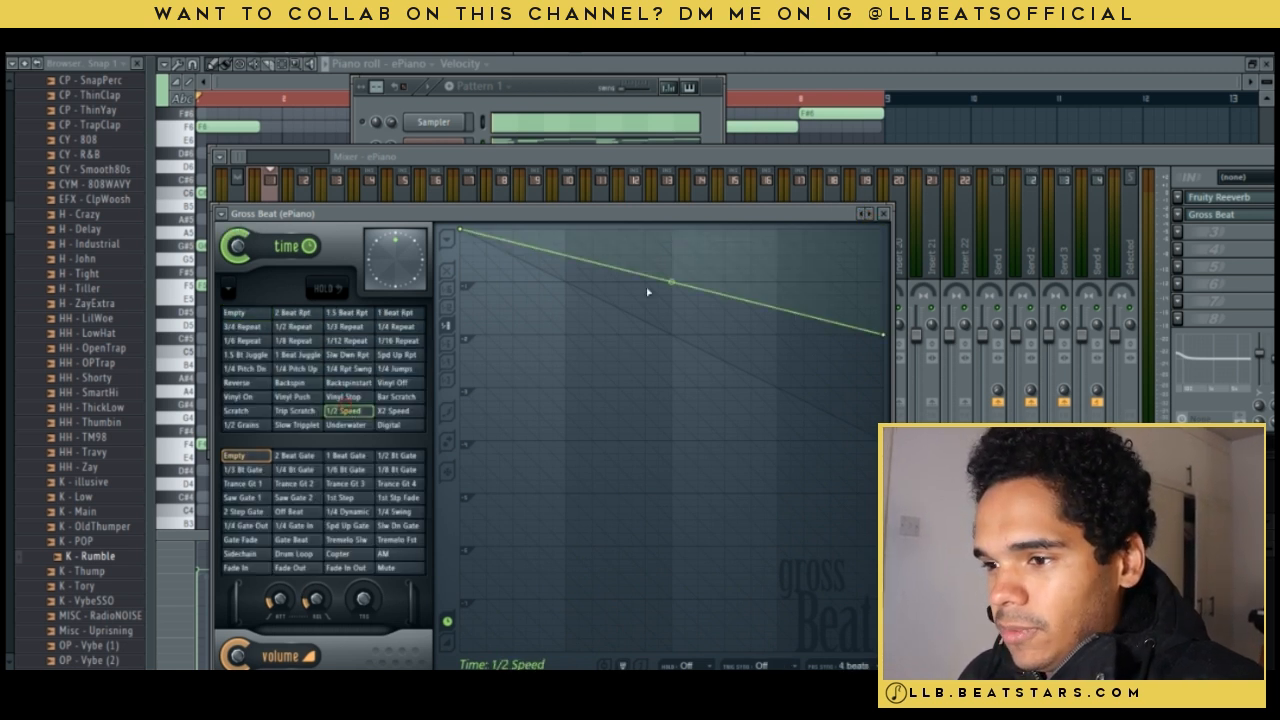
{"action": "key", "text": "space"}
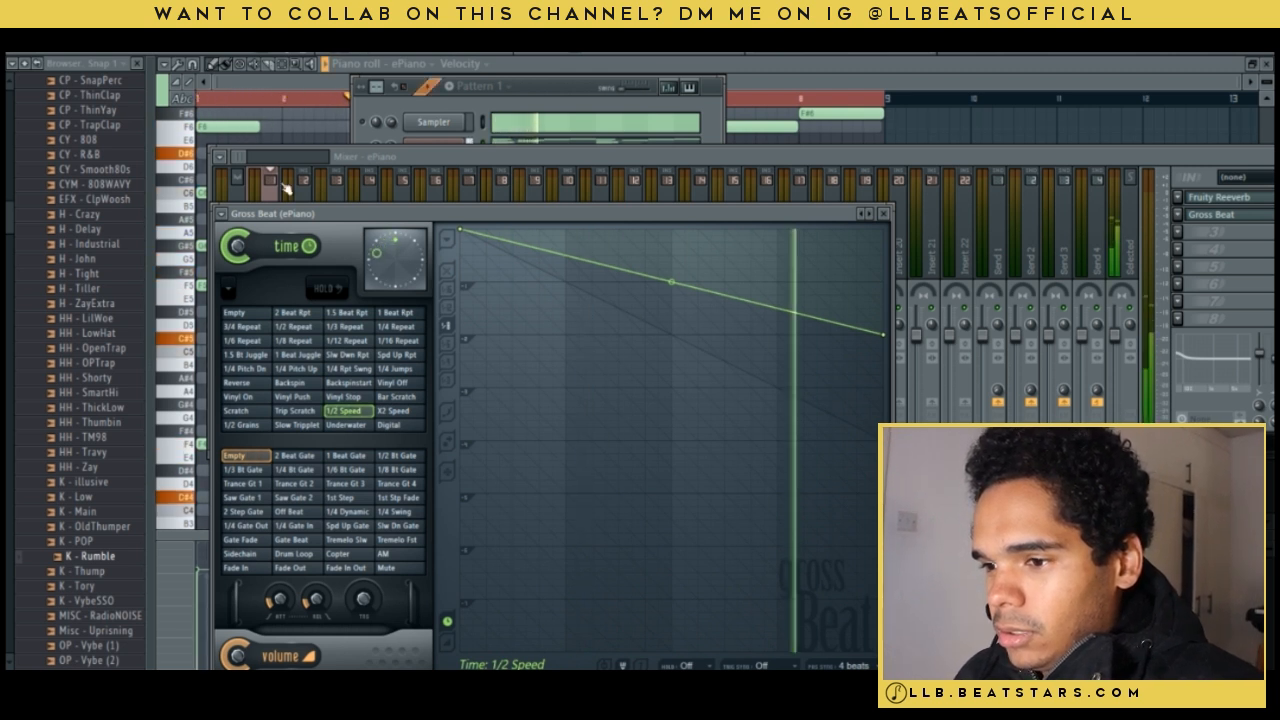
Step Gross Beat on to the preset with Gated, Shuffle and Swing slots and audition the ePiano with its Empty time slot.
{"action": "left_click", "coordinate": [868, 215]}
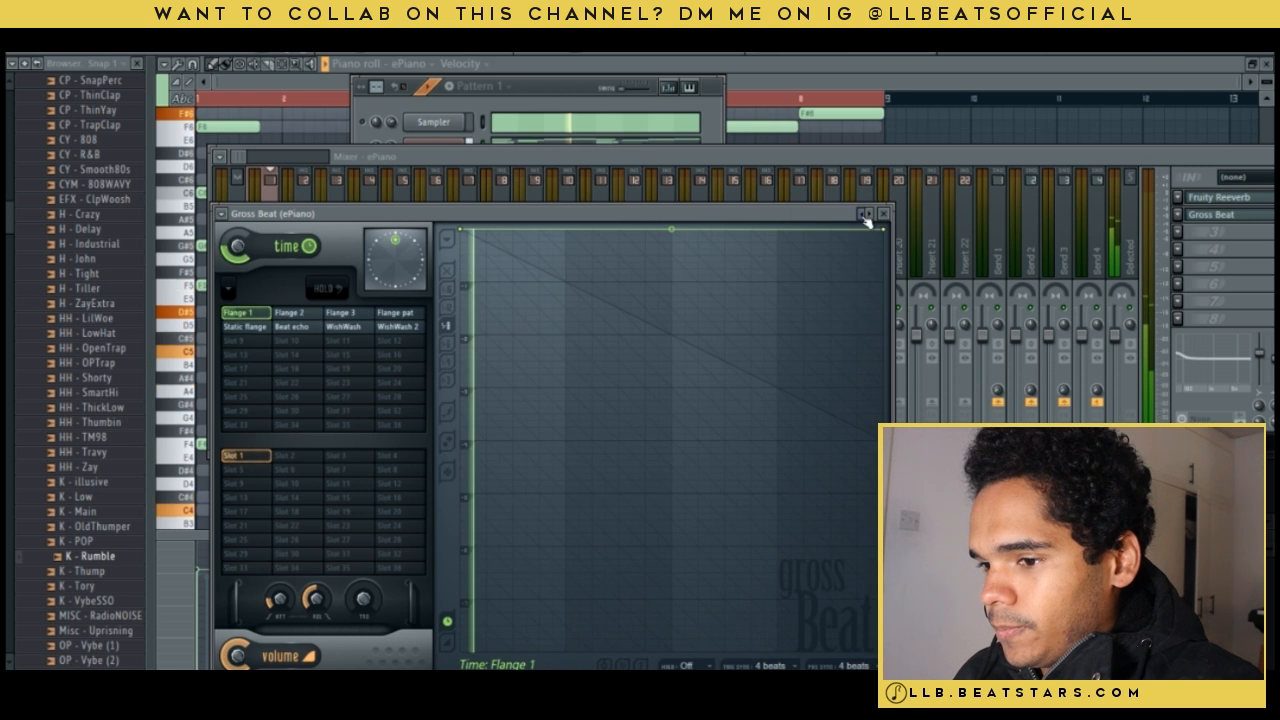
{"action": "left_click", "coordinate": [868, 215]}
{"action": "left_click", "coordinate": [868, 215]}
{"action": "key", "text": "space"}
{"action": "key", "text": "space"}
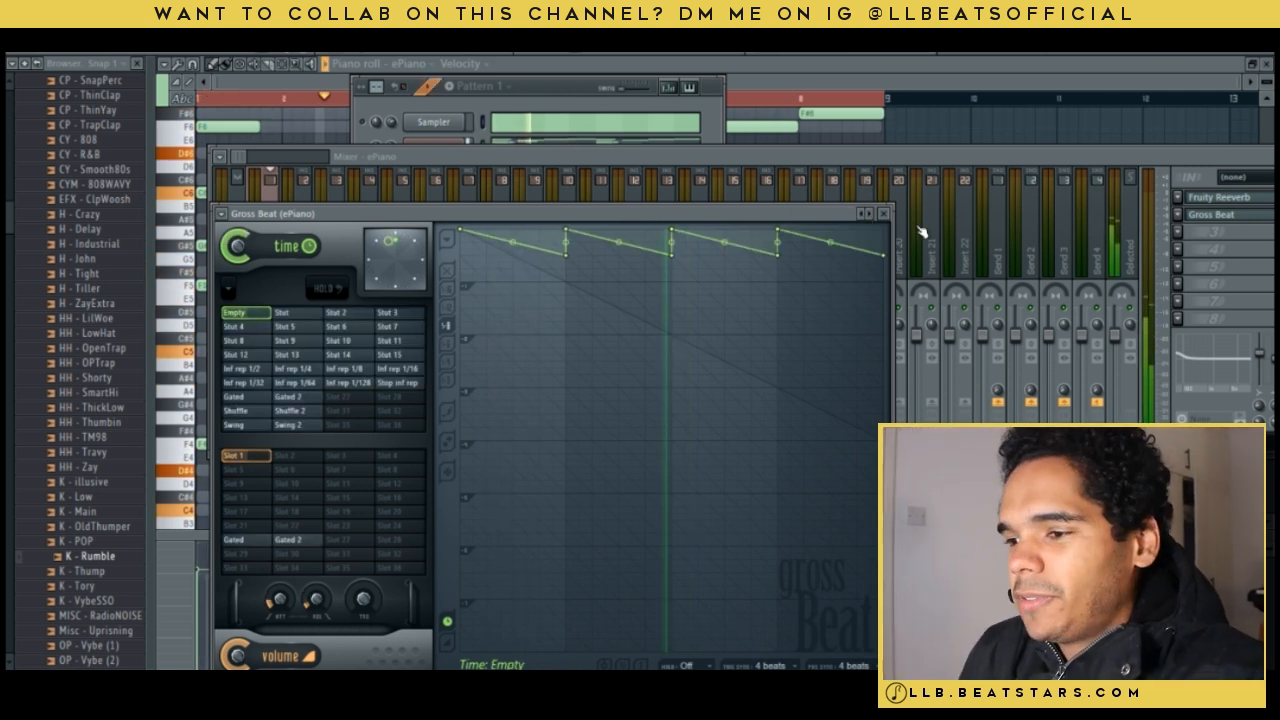
{"action": "key", "text": "space"}
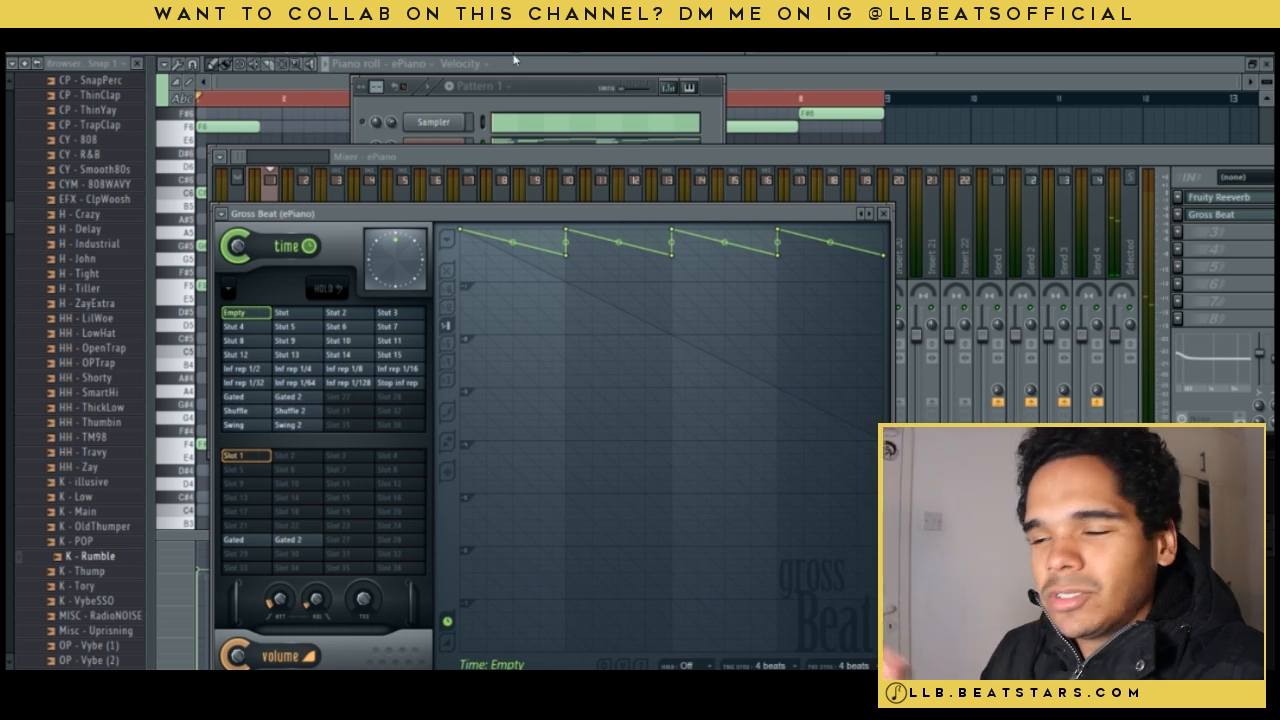
Open the Compressed Piano channel's FL Keys instrument, solo the channel and play it alone.
{"action": "left_click", "coordinate": [567, 88]}
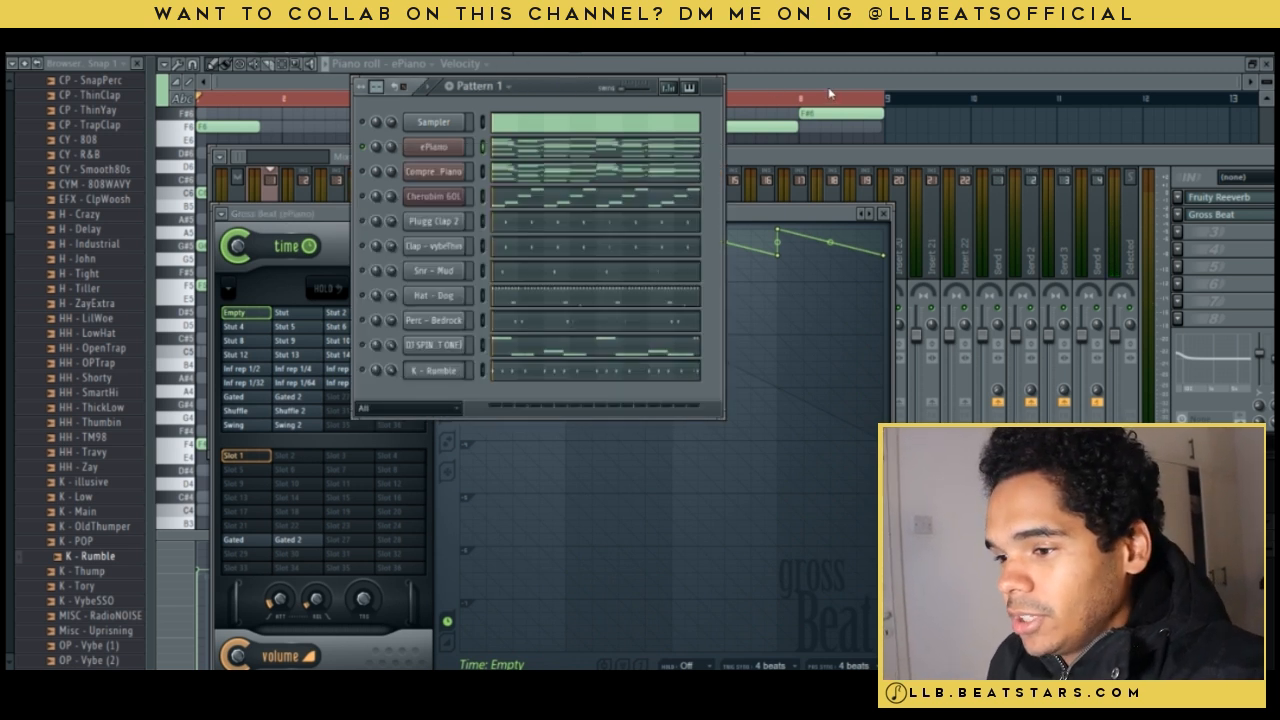
{"action": "left_click", "coordinate": [462, 175]}
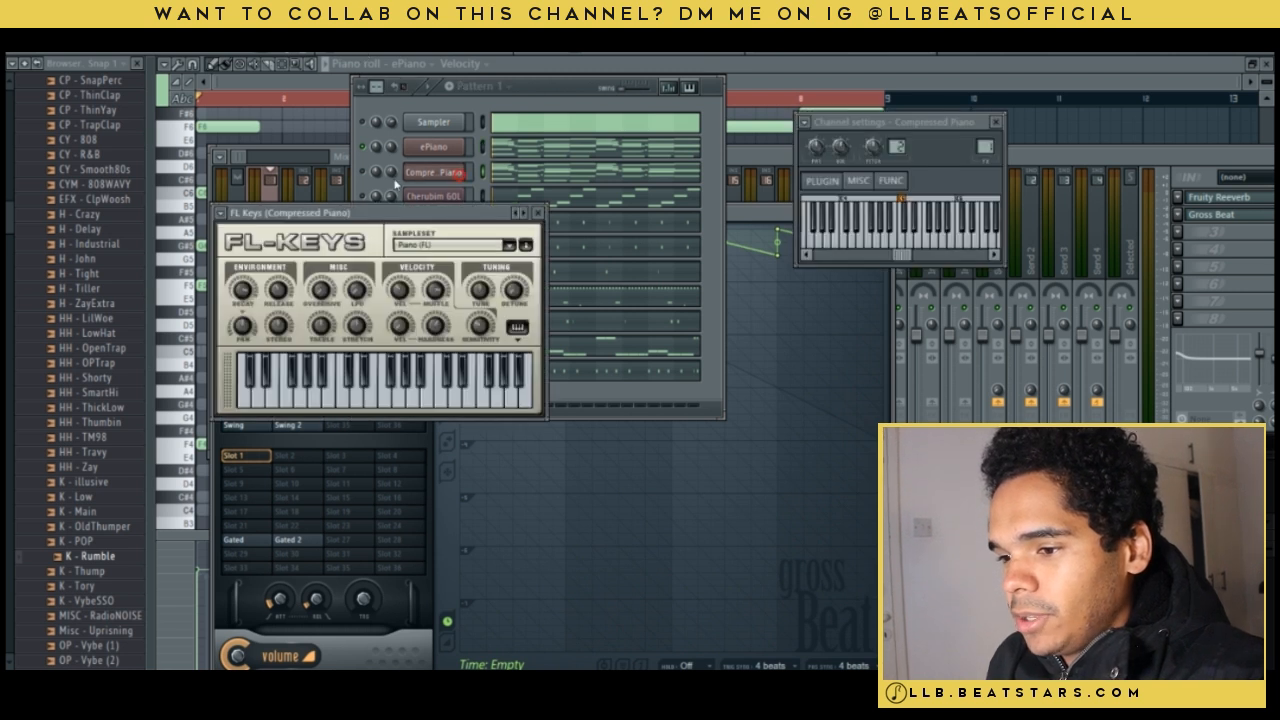
{"action": "left_click", "coordinate": [361, 173]}
{"action": "right_click", "coordinate": [361, 173]}
{"action": "left_click", "coordinate": [368, 186]}
{"action": "key", "text": "space"}
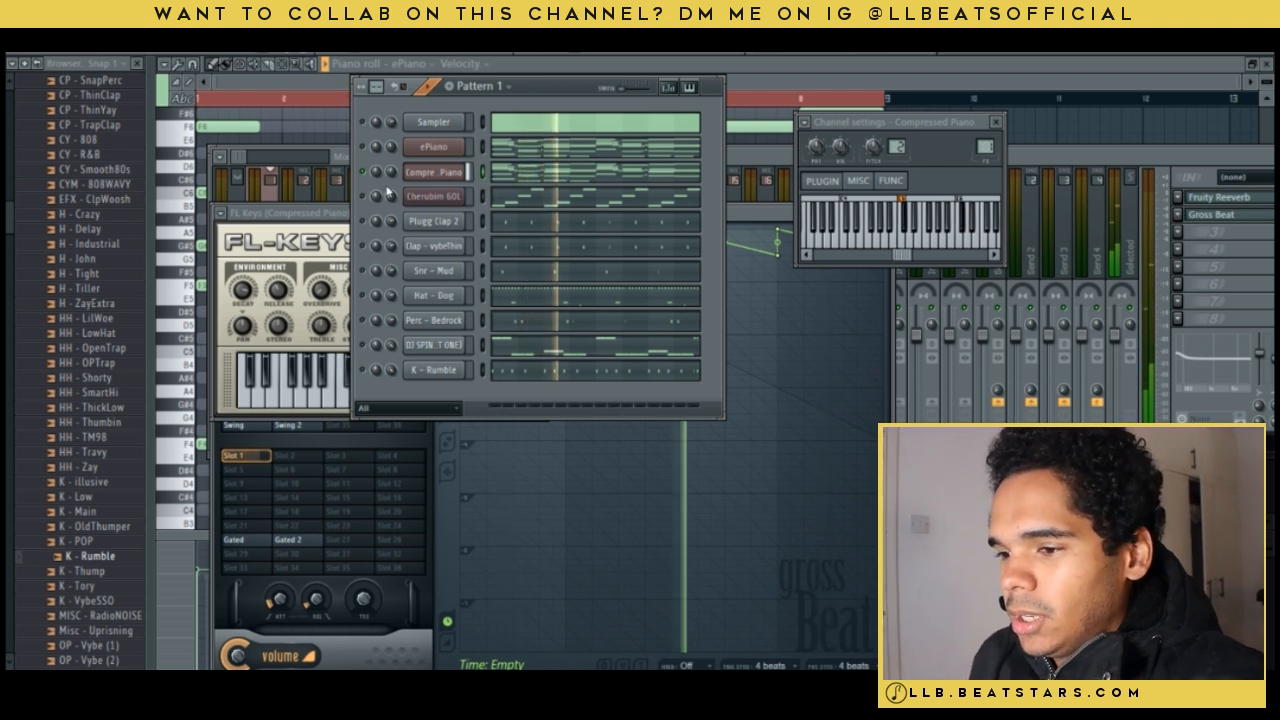
{"action": "key", "text": "space"}
Solo the Cherubim channel and play the pattern to hear it alone.
{"action": "right_click", "coordinate": [361, 196]}
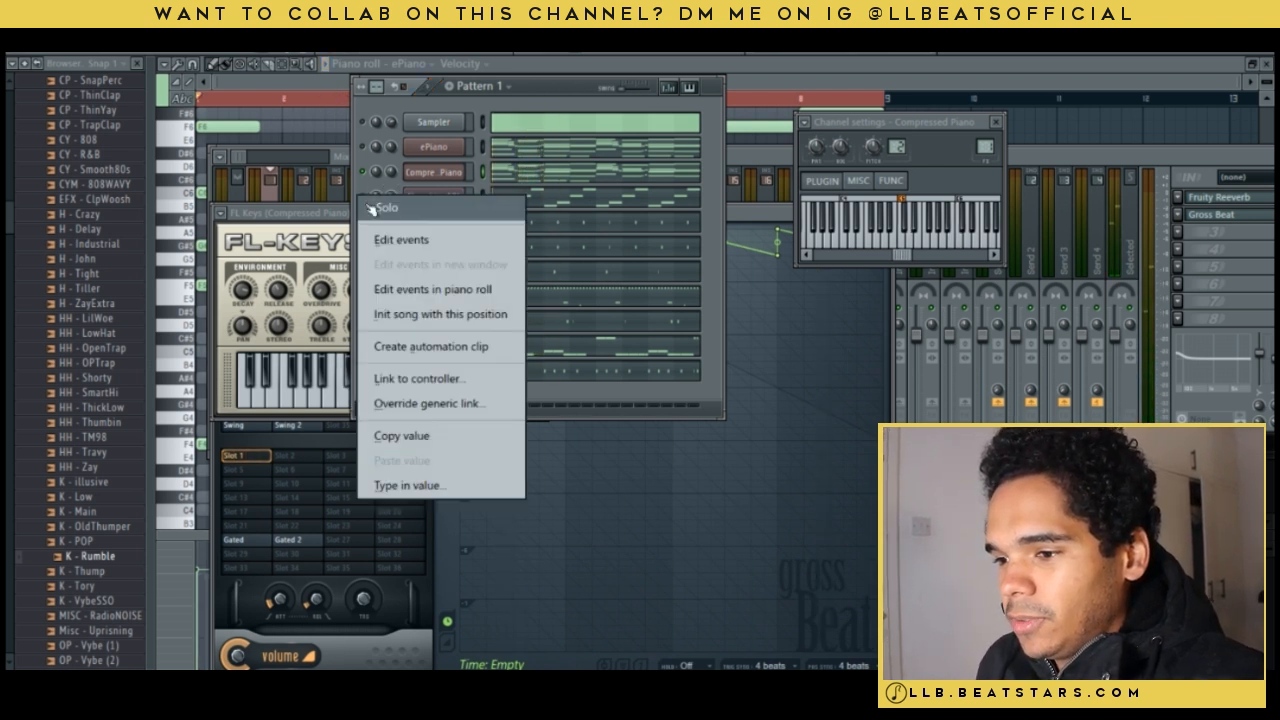
{"action": "left_click", "coordinate": [372, 208]}
{"action": "key", "text": "space"}
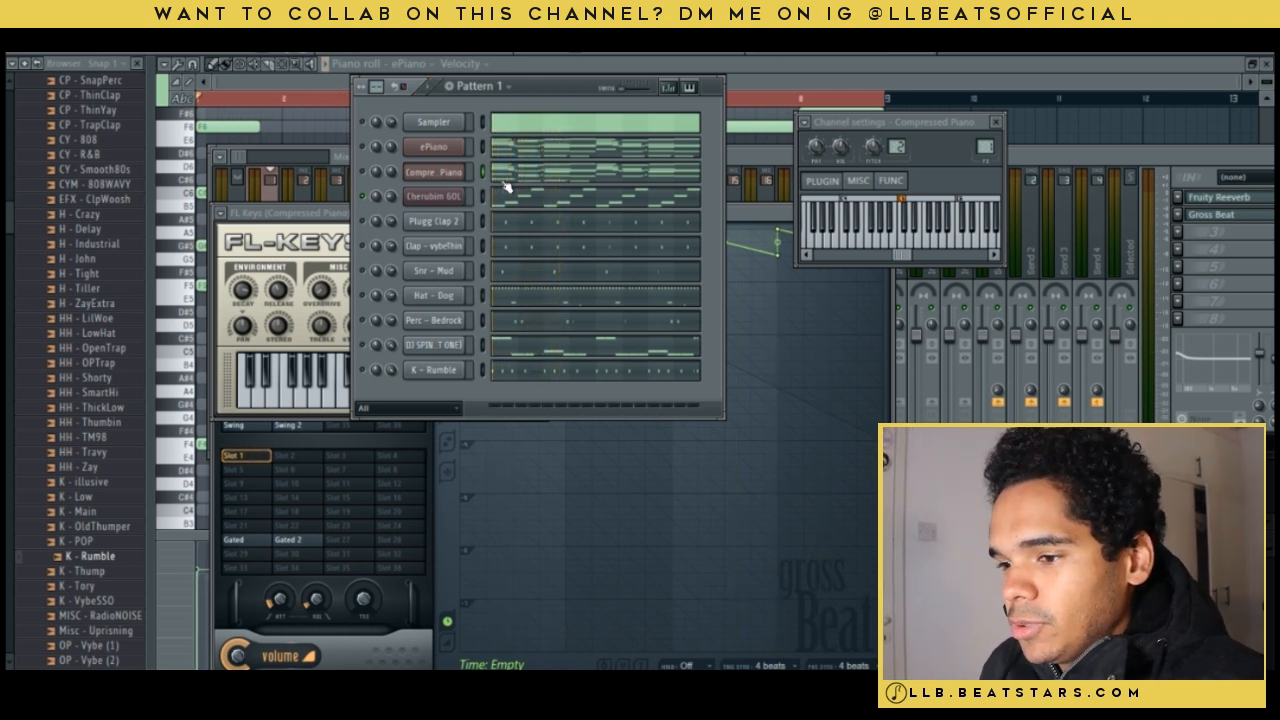
Solo the Compressed Piano channel again and start pattern playback.
{"action": "right_click", "coordinate": [367, 169]}
{"action": "left_click", "coordinate": [380, 177]}
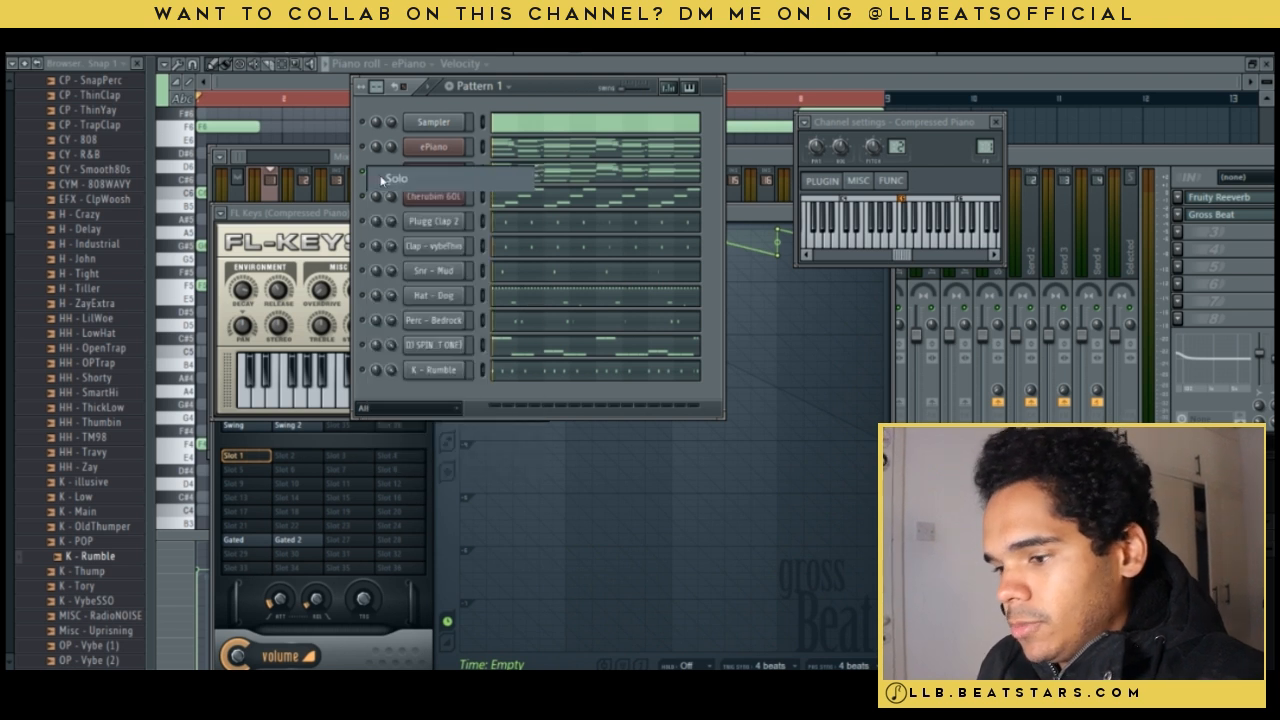
{"action": "key", "text": "space"}
Unmute Plugg Clap 2, Clap - vybeThin, Snr - Mud, Hat - Dog and Perc - Bedrock one by one during playback.
{"action": "left_click", "coordinate": [363, 197]}
{"action": "left_click", "coordinate": [363, 222]}
{"action": "left_click", "coordinate": [364, 246]}
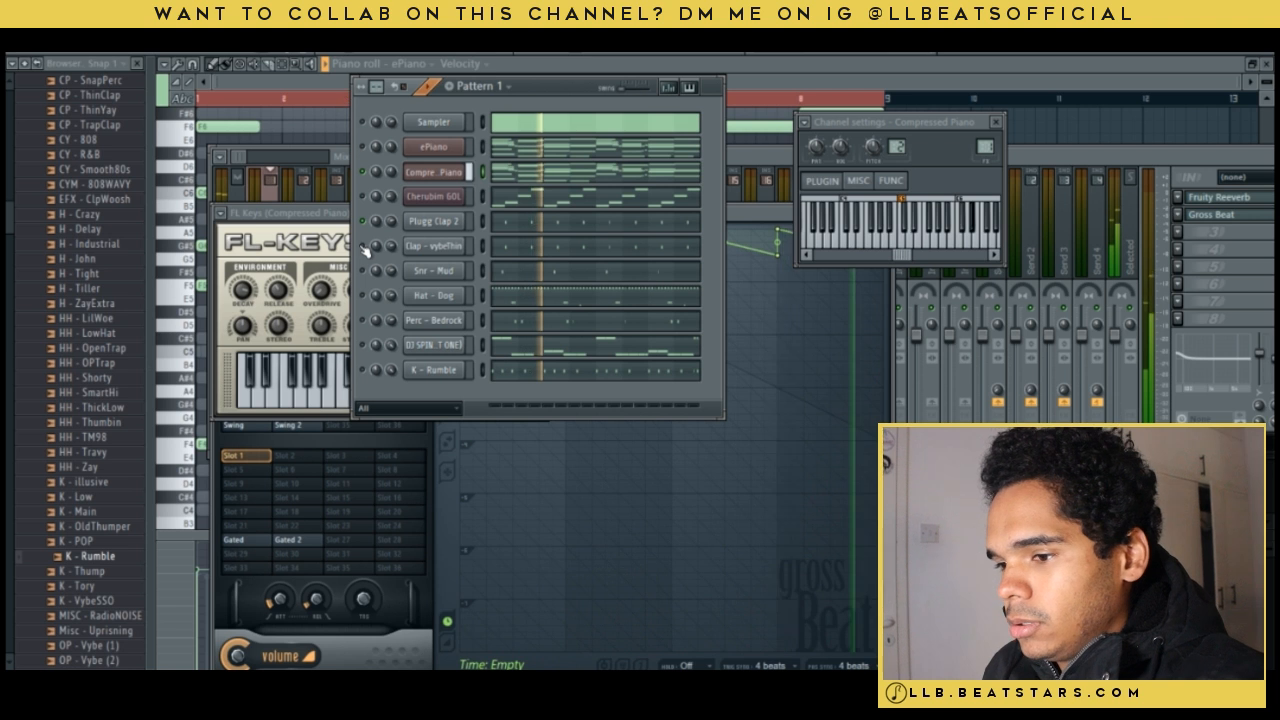
{"action": "left_click", "coordinate": [364, 271]}
{"action": "left_click", "coordinate": [364, 296]}
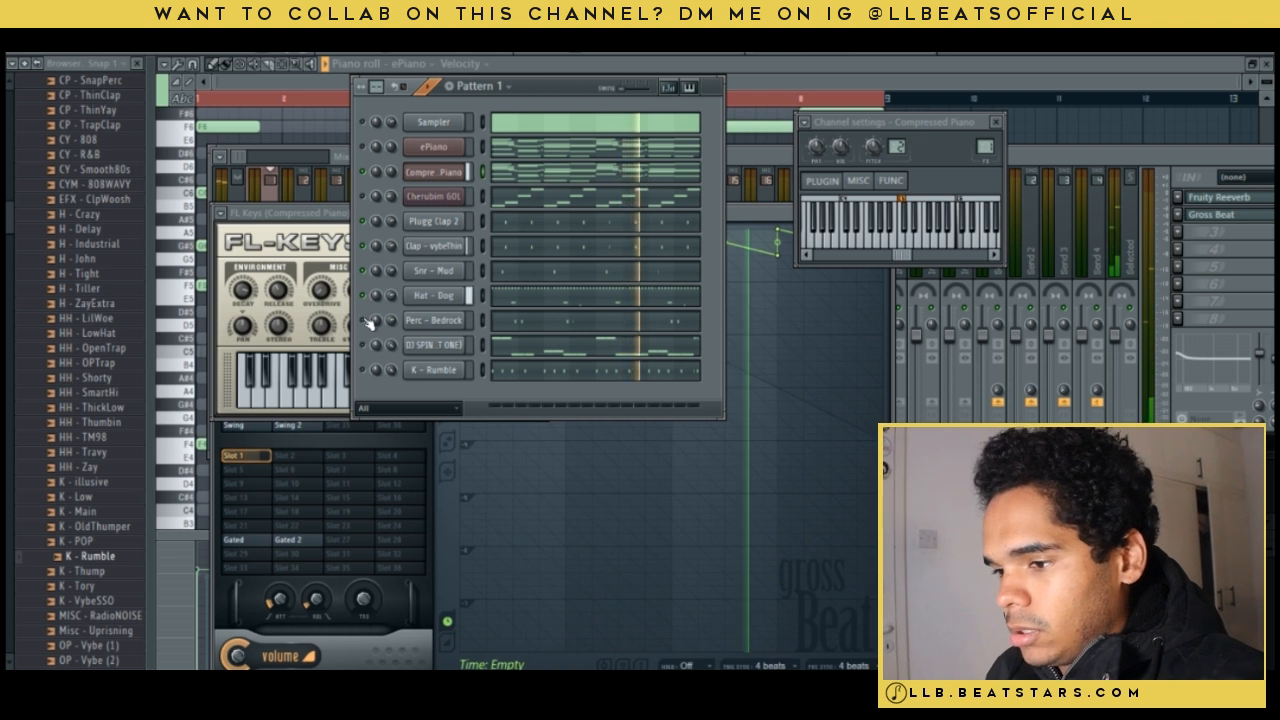
{"action": "left_click", "coordinate": [364, 320]}
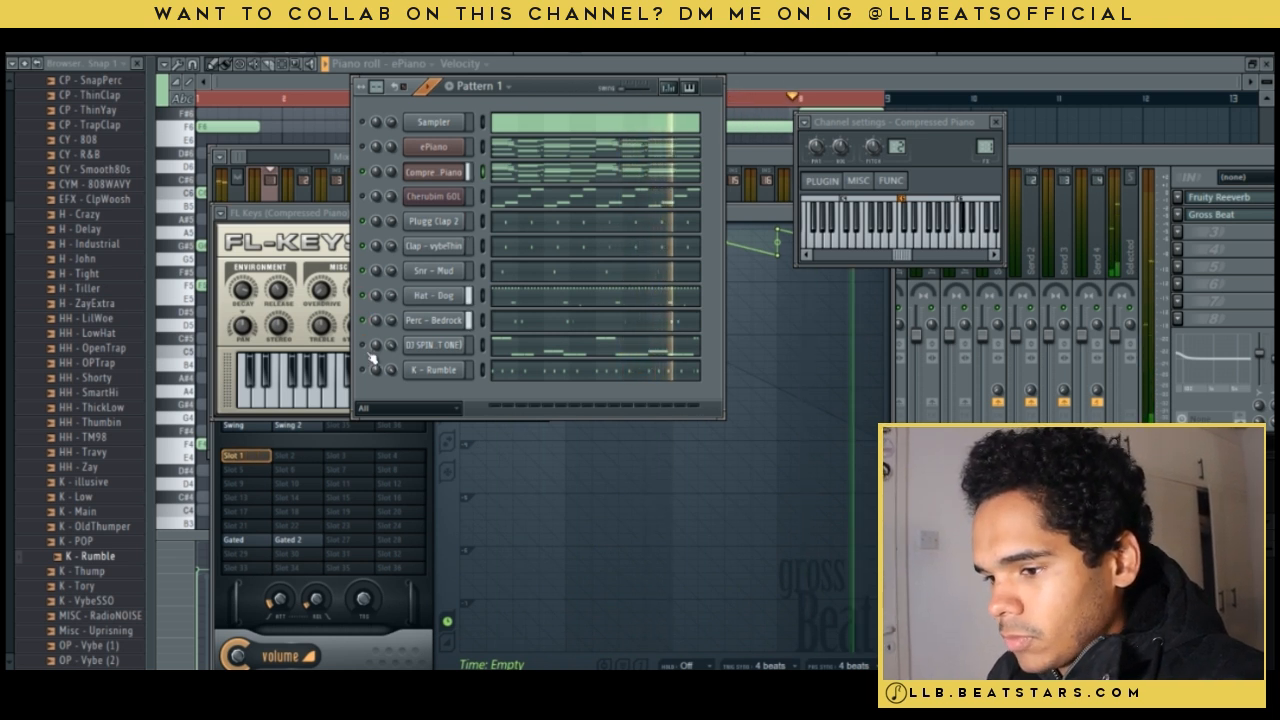